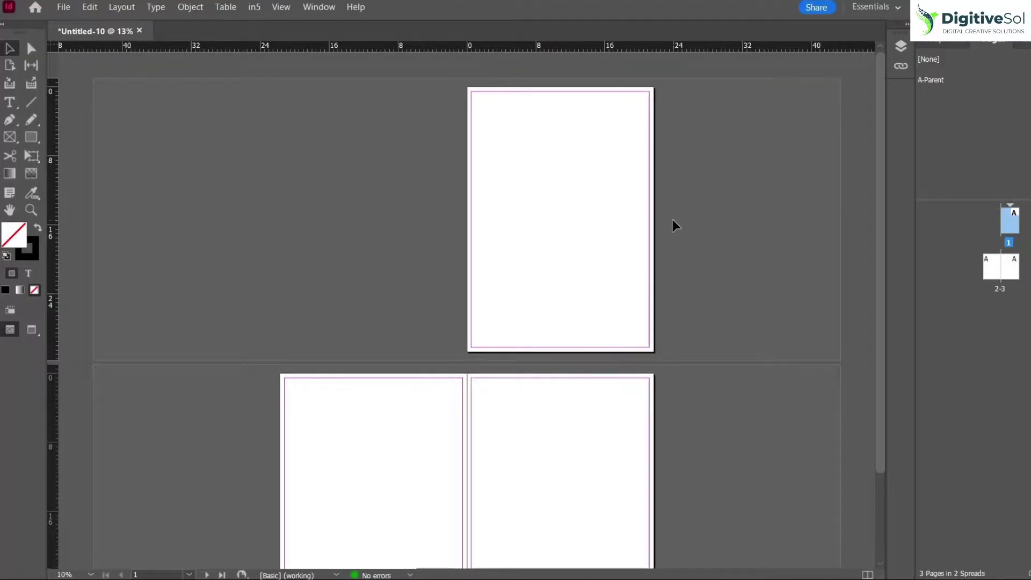
pyautogui.click(64, 8)
pyautogui.hotkey('ctrl', 'd')
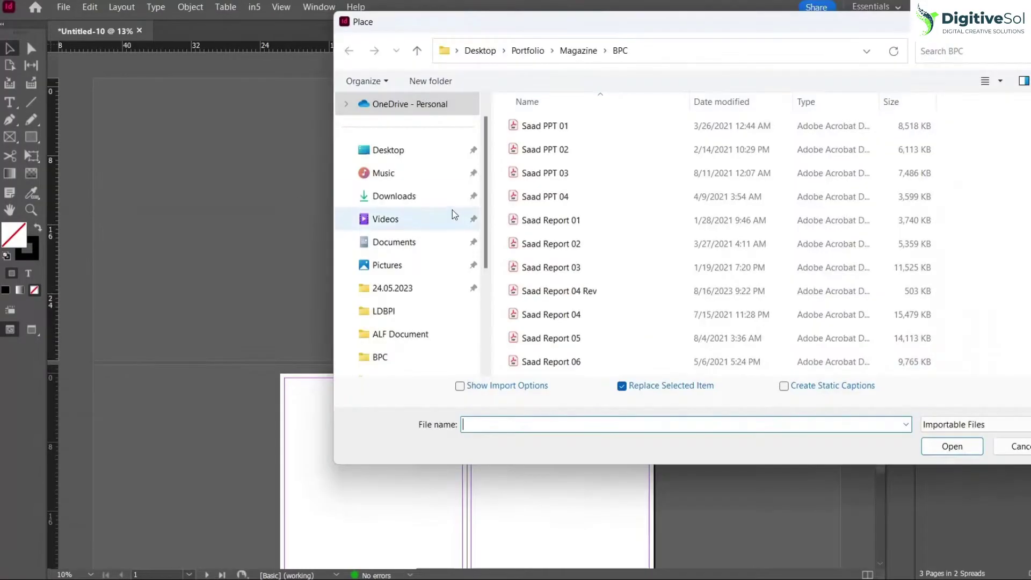
pyautogui.doubleClick(575, 244)
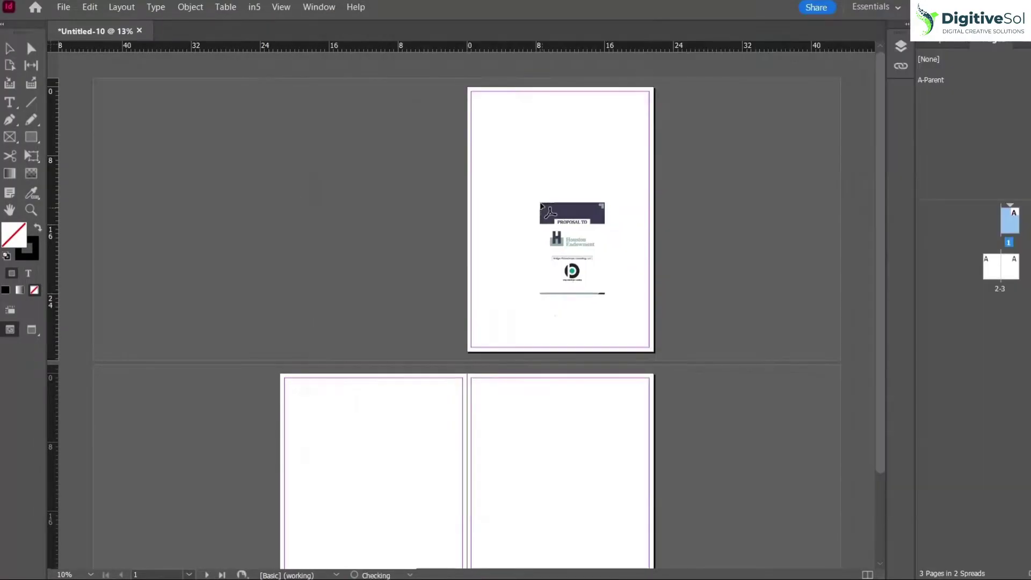
pyautogui.click(496, 146)
pyautogui.moveTo(497, 159); pyautogui.dragTo(567, 250)
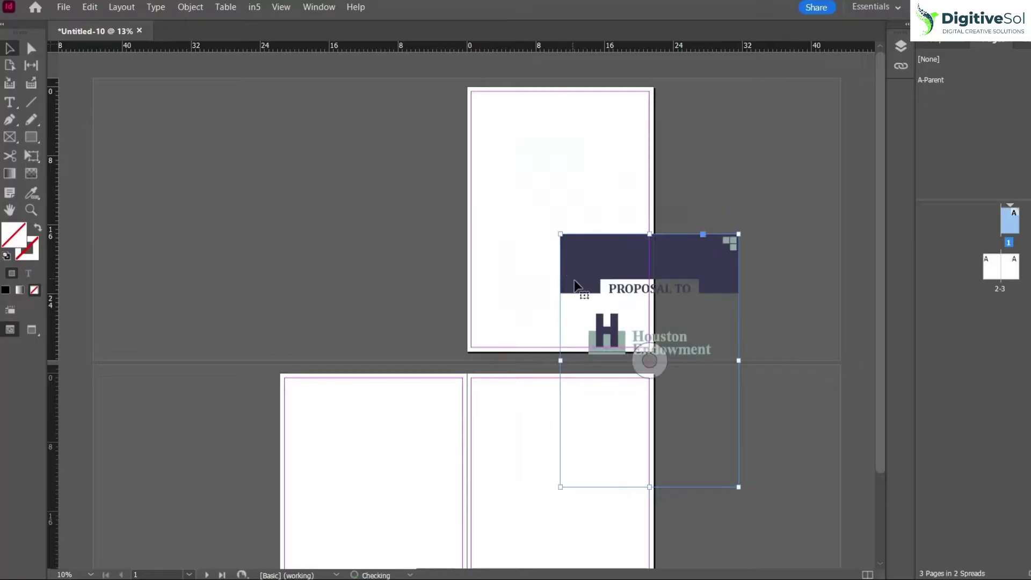
pyautogui.moveTo(491, 138); pyautogui.dragTo(485, 131)
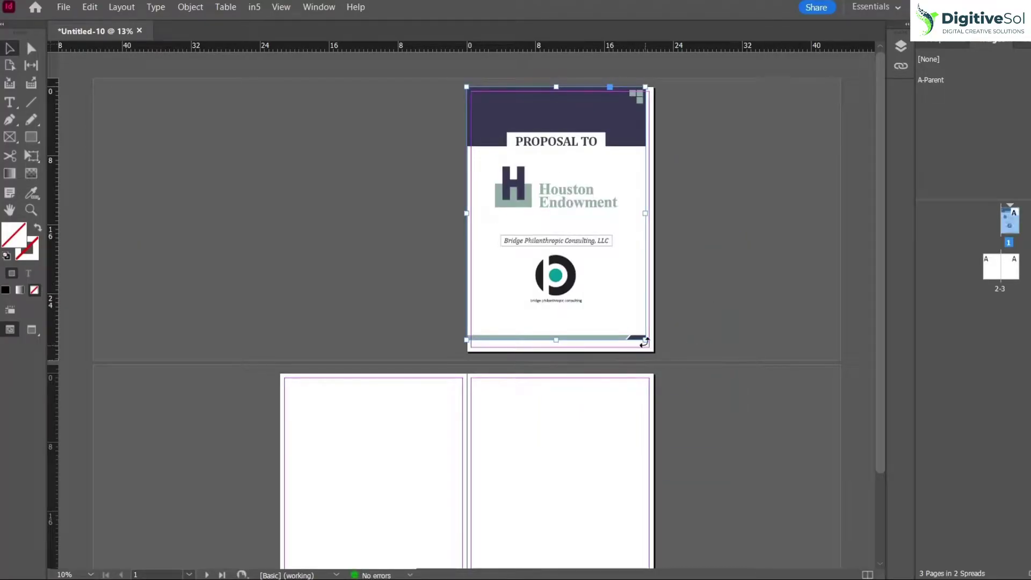
pyautogui.click(695, 305)
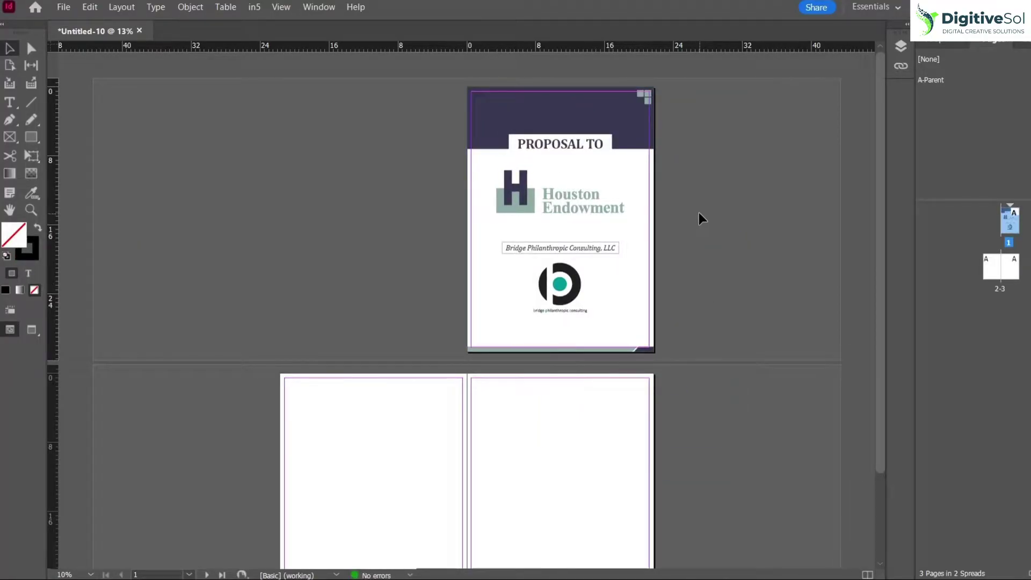
pyautogui.click(593, 146)
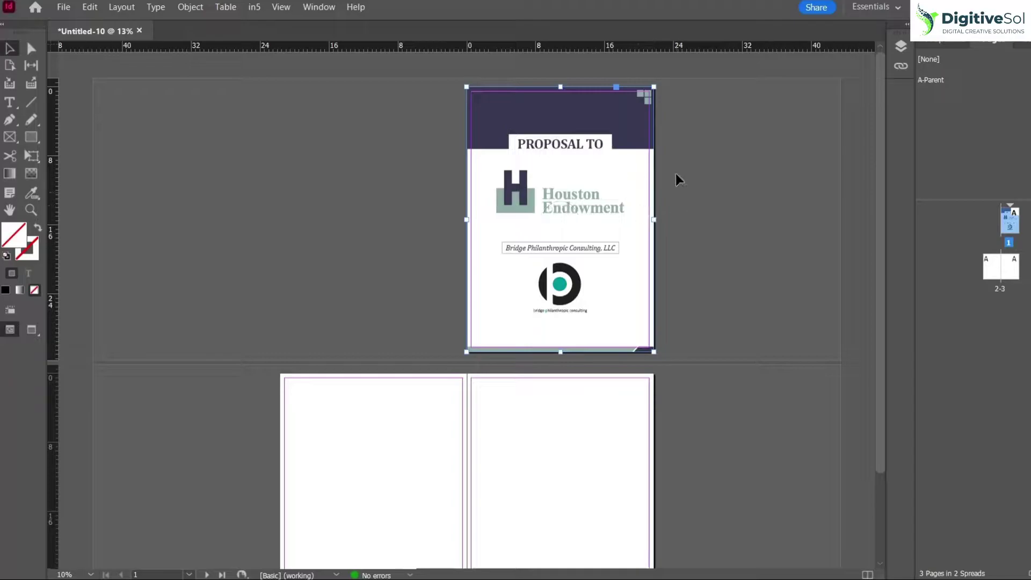
pyautogui.scroll(-2, 690, 183)
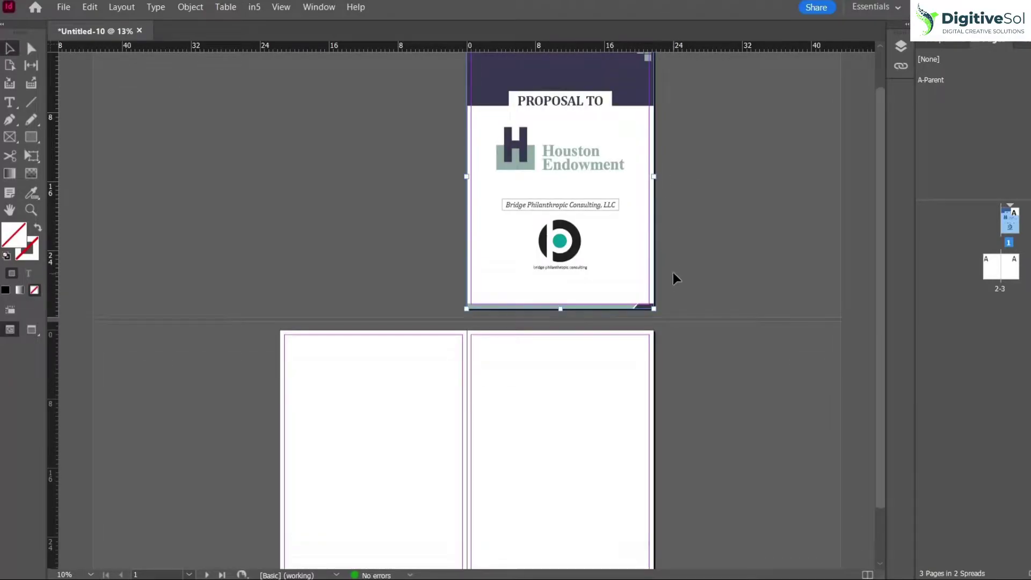
pyautogui.scroll(-2, 669, 354)
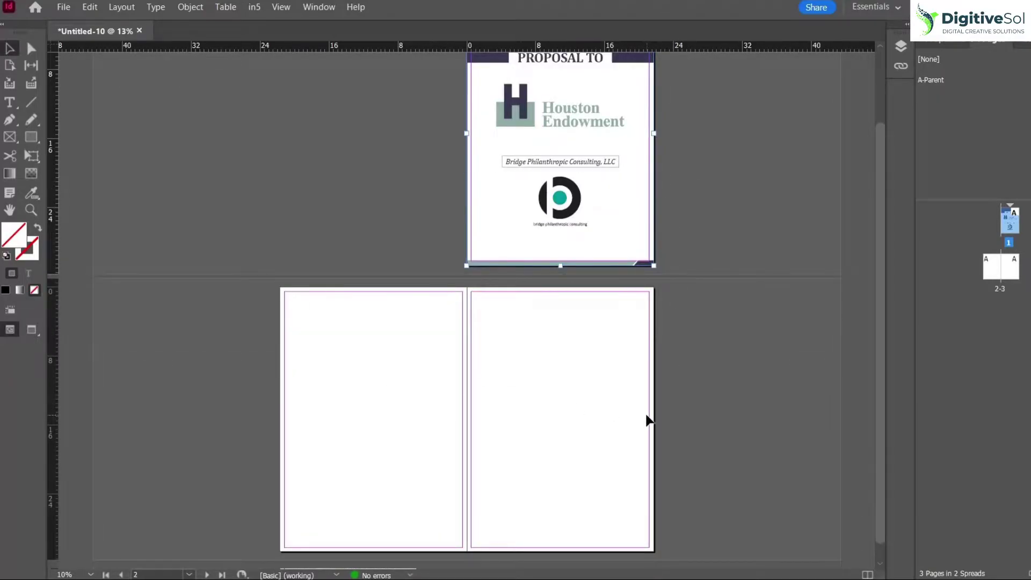
pyautogui.scroll(4, 666, 408)
pyautogui.press('Delete')
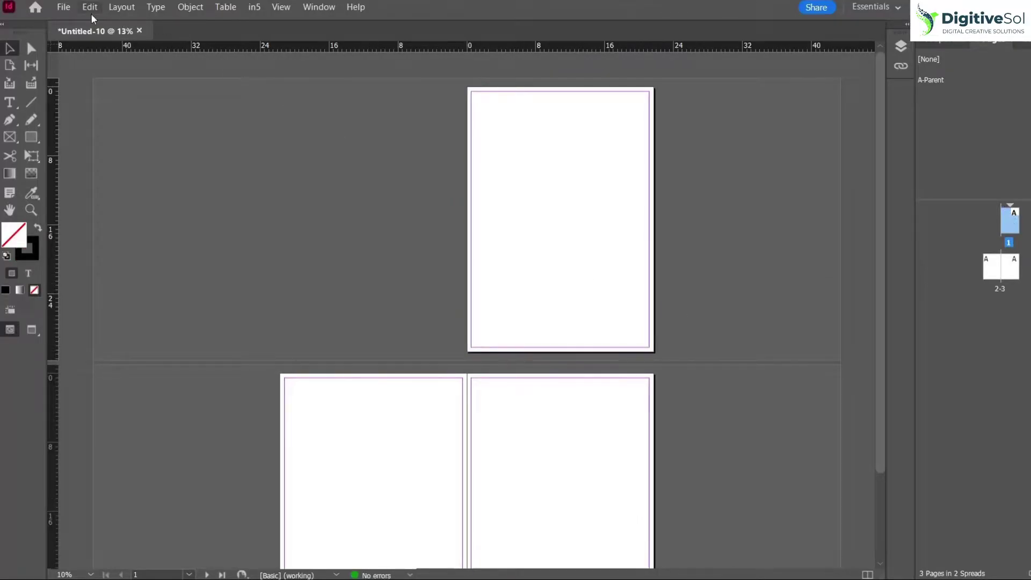
# - Place Saad Report 02.pdf with Show Import Options enabled
pyautogui.click(64, 7)
pyautogui.click(156, 201)
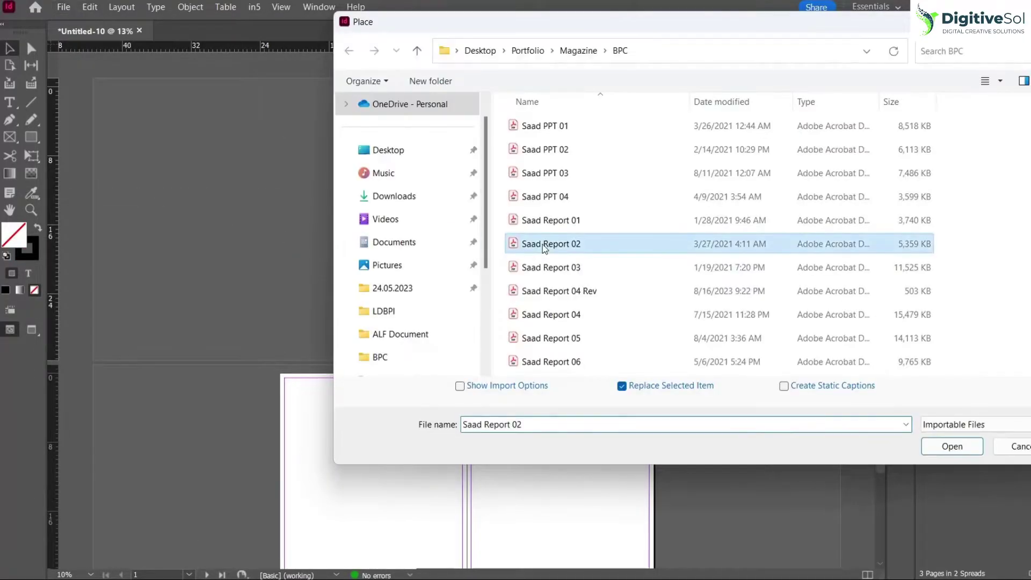
pyautogui.click(482, 387)
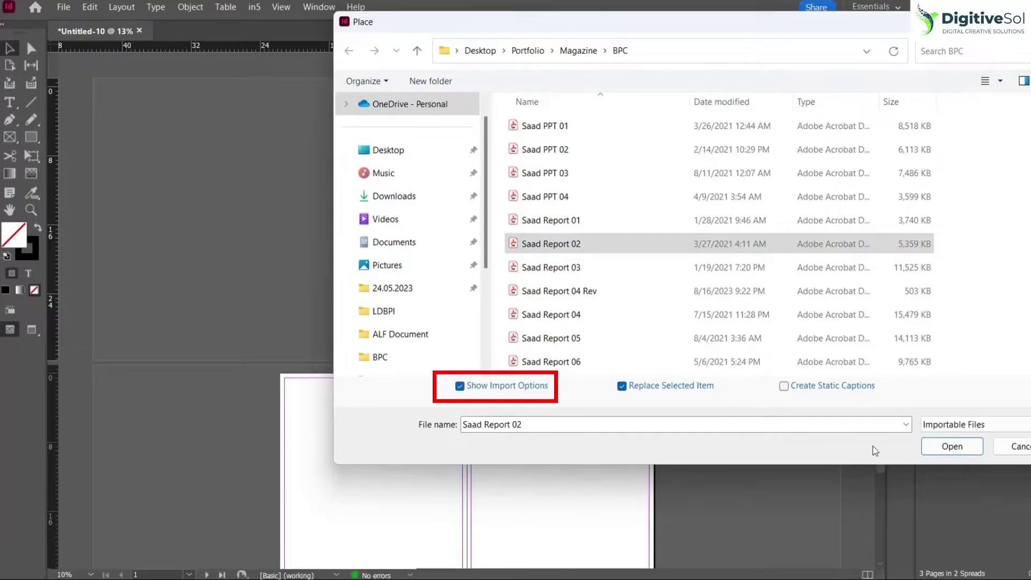
pyautogui.click(952, 446)
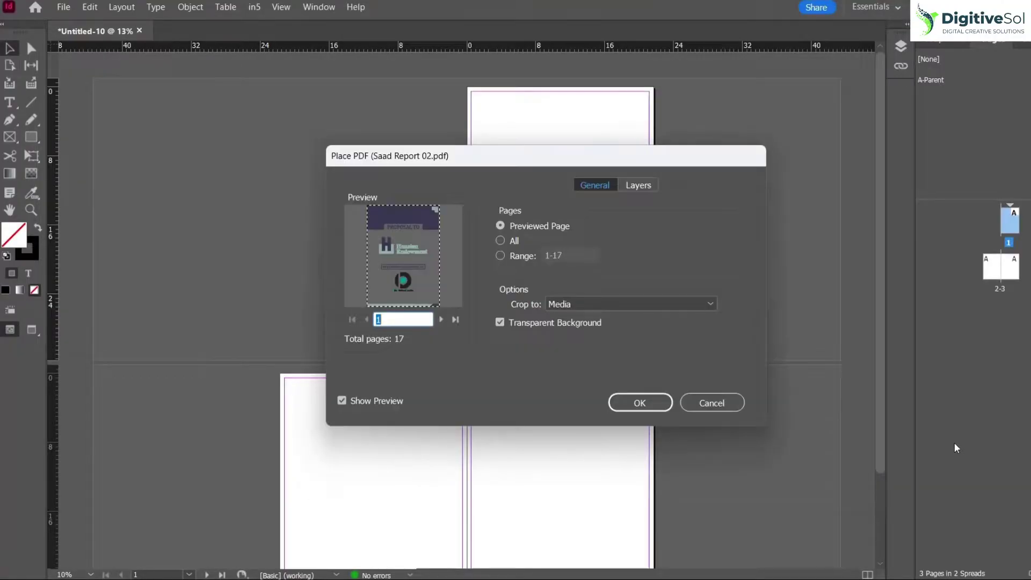
# - Import PDF pages 2-4 and drop the first one, the proposal title page, onto page 1
pyautogui.click(501, 240)
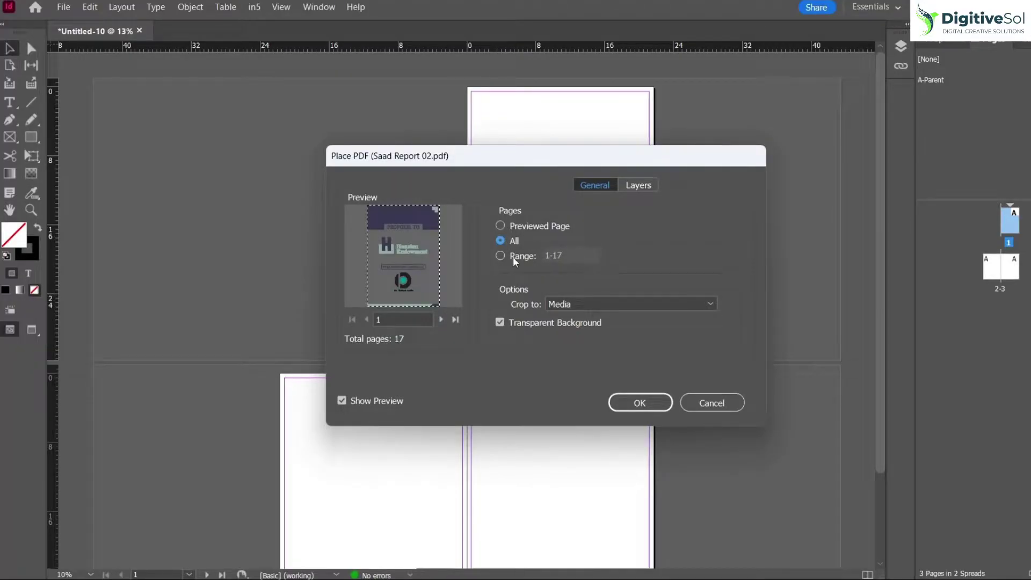
pyautogui.click(501, 256)
pyautogui.moveTo(573, 256); pyautogui.dragTo(552, 256)
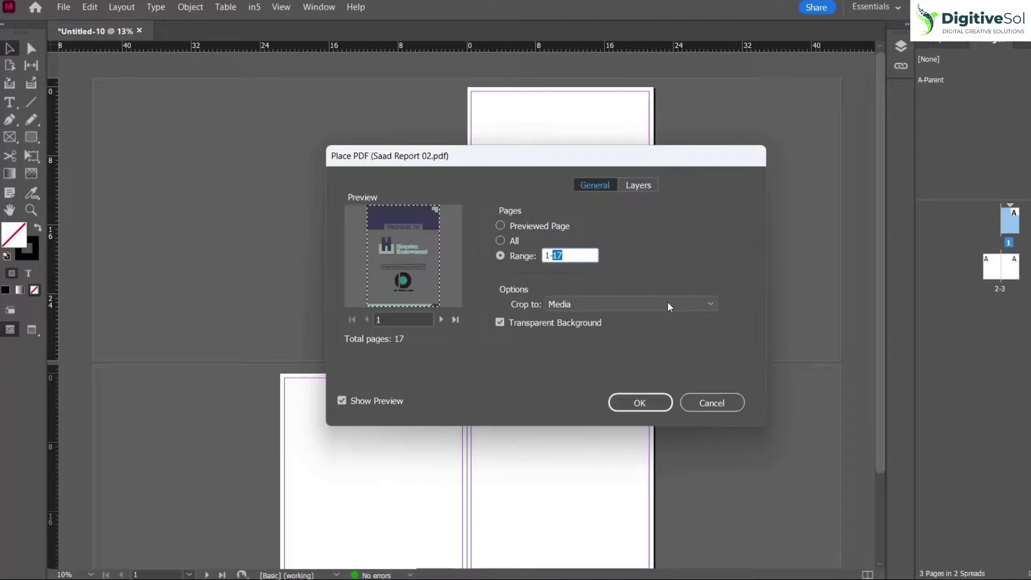
pyautogui.press('BackSpace')
pyautogui.press('BackSpace')
pyautogui.press('BackSpace')
pyautogui.write('2')
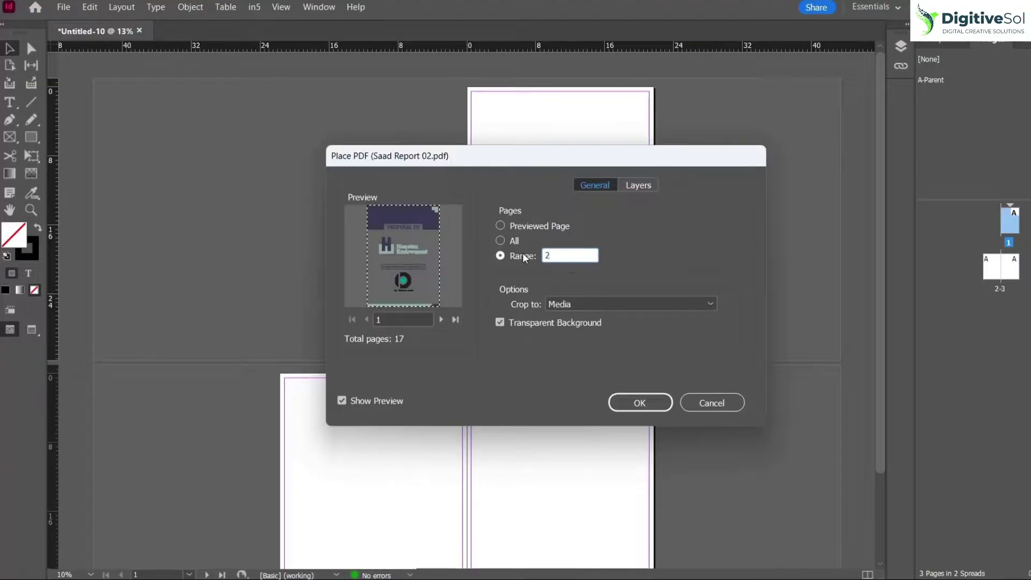
pyautogui.write('-4')
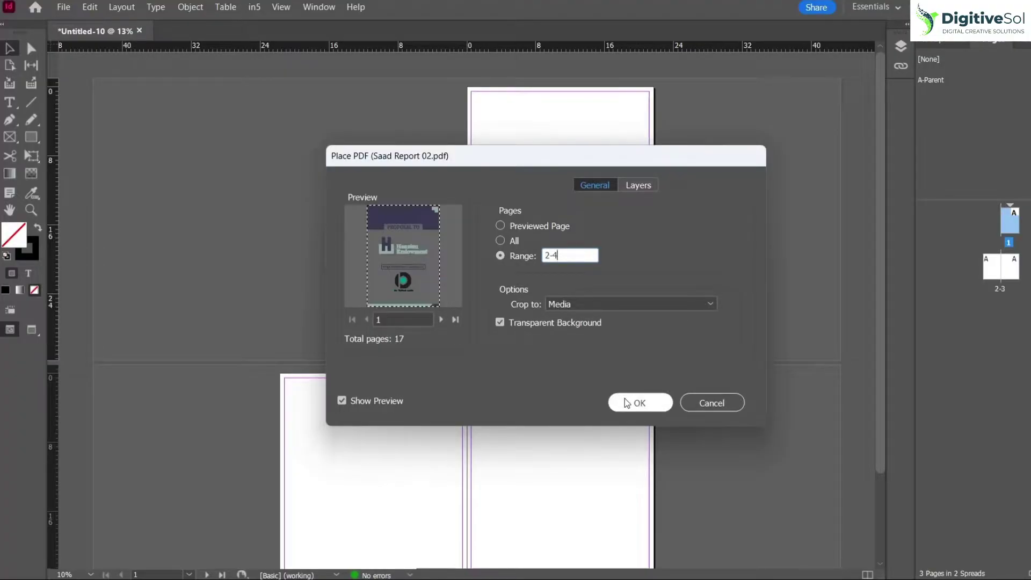
pyautogui.click(624, 401)
pyautogui.click(484, 99)
# - Place the Table of Contents on page 2 and The Assignment on page 3, then resize the title page frame to fit page 1
pyautogui.click(290, 398)
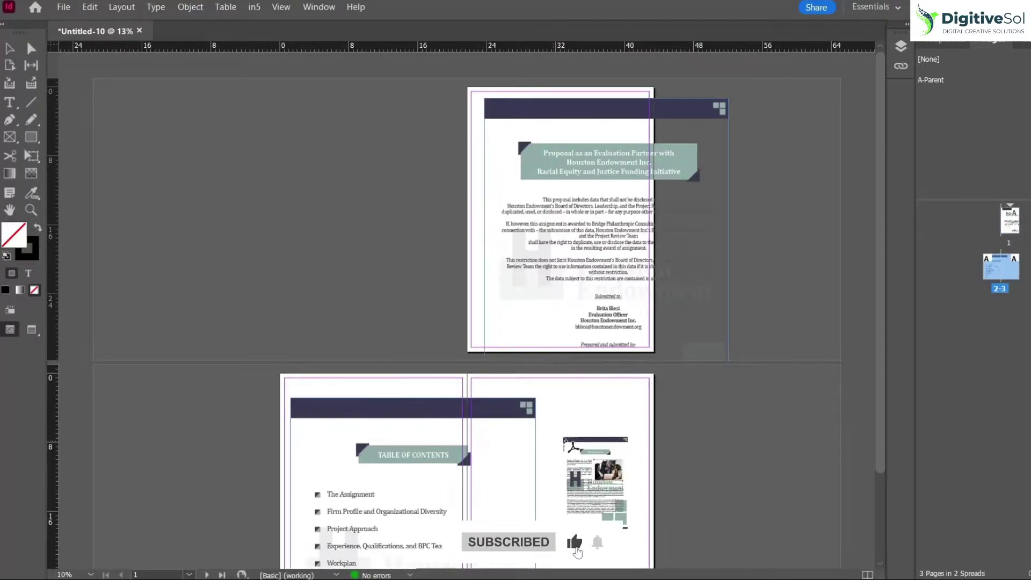
pyautogui.click(568, 407)
pyautogui.click(722, 277)
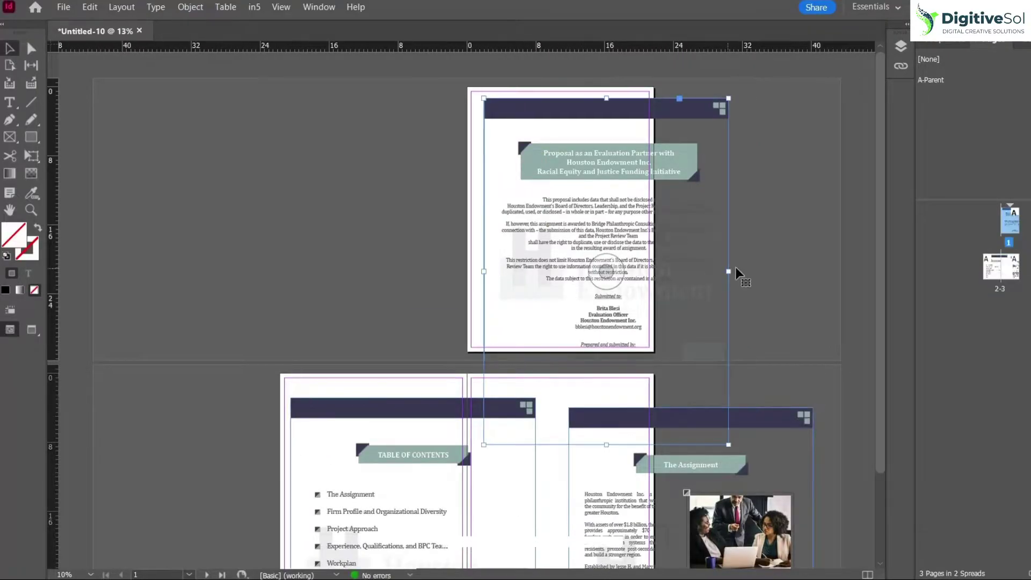
pyautogui.hotkey('ctrl', '-')
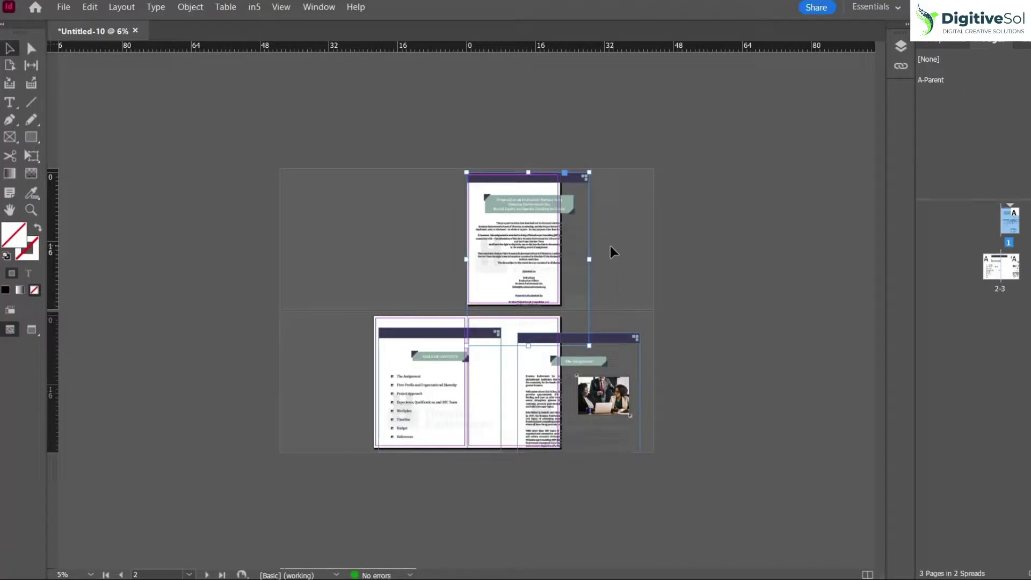
pyautogui.hotkey('ctrl', '=')
pyautogui.moveTo(711, 434); pyautogui.dragTo(654, 352)
# - Resize and reposition the Table of Contents and The Assignment frames to fit pages 2 and 3
pyautogui.click(534, 426)
pyautogui.scroll(-2, 539, 323)
pyautogui.moveTo(539, 324); pyautogui.dragTo(415, 331)
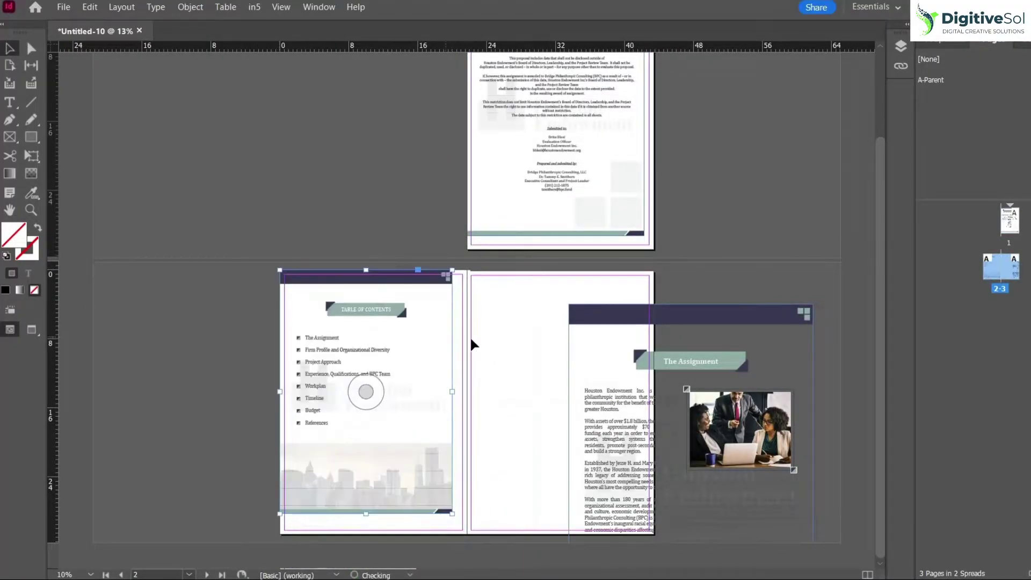
pyautogui.moveTo(601, 338); pyautogui.dragTo(550, 309)
pyautogui.moveTo(762, 276); pyautogui.dragTo(579, 314)
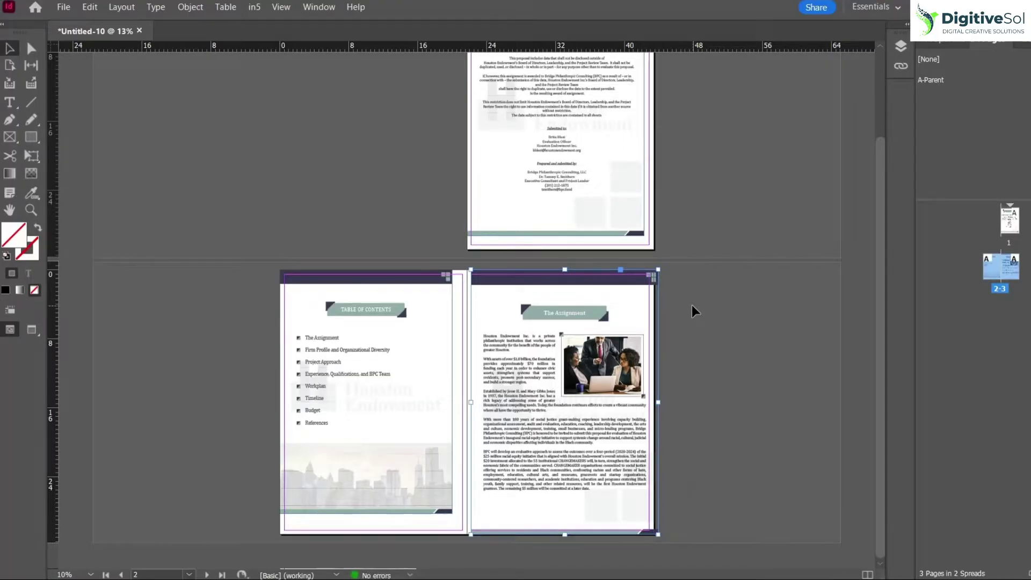
pyautogui.scroll(2, 692, 310)
pyautogui.moveTo(414, 382); pyautogui.dragTo(415, 394)
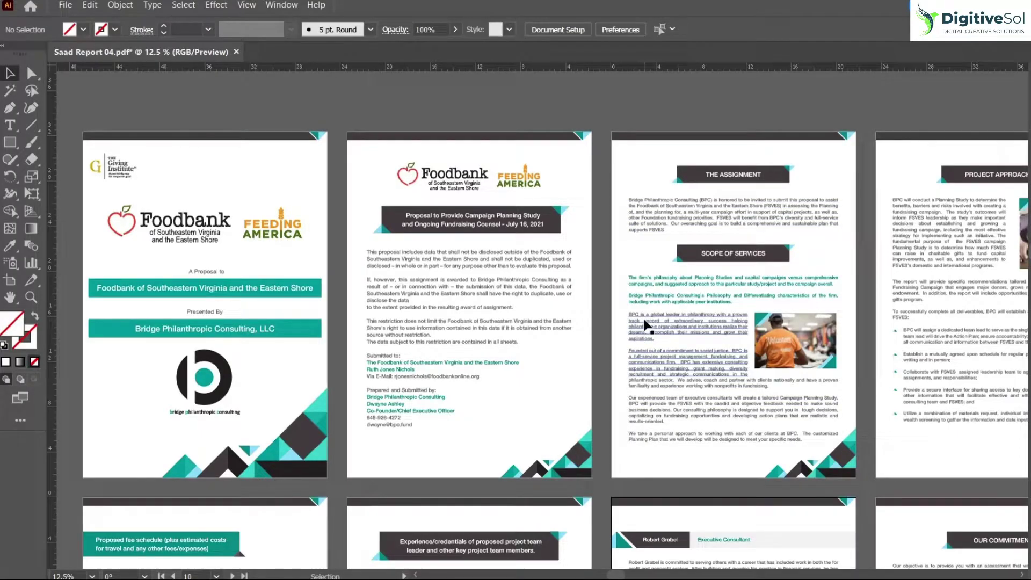
# - In Illustrator, check Artboard 1's size: 21.6956 × 30.6677 in
pyautogui.hotkey('shift', 'o')
pyautogui.click(234, 307)
pyautogui.click(553, 29)
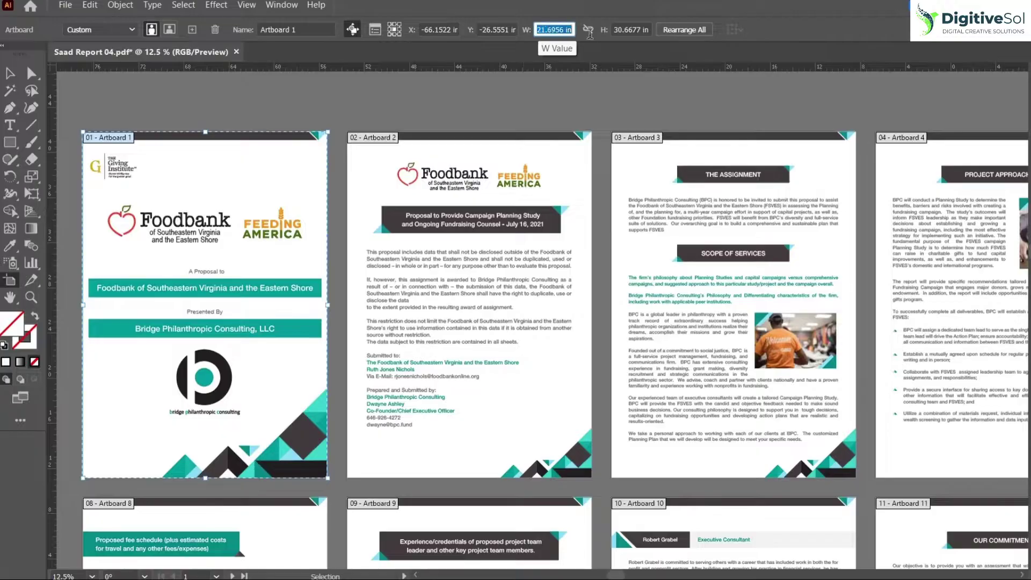
pyautogui.click(631, 30)
pyautogui.hotkey('ctrl', 'c')
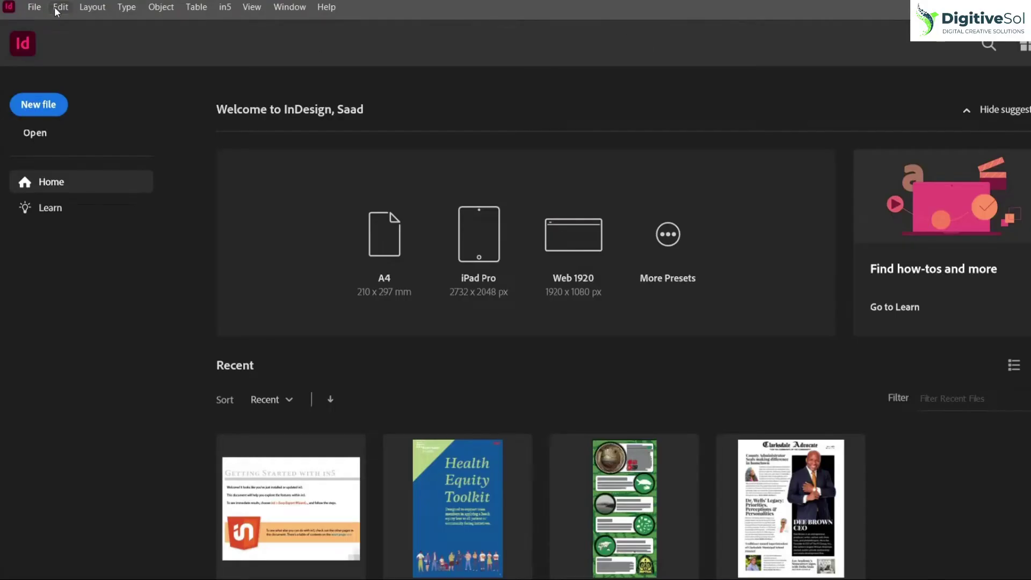
# - Create a new InDesign document with width 21.6956 in and height 30.6677 in
pyautogui.click(34, 6)
pyautogui.click(279, 21)
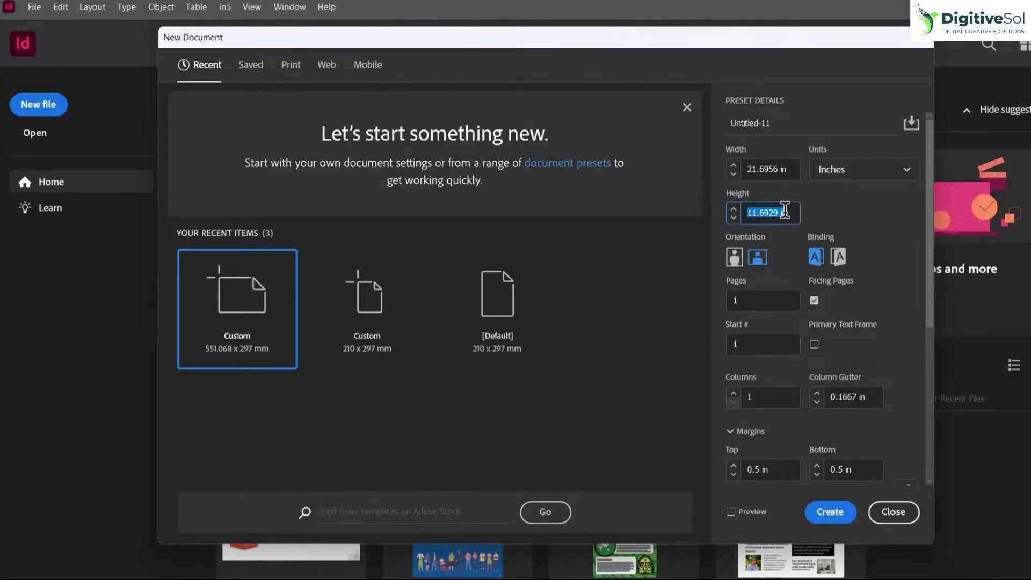
pyautogui.hotkey('ctrl', 'v')
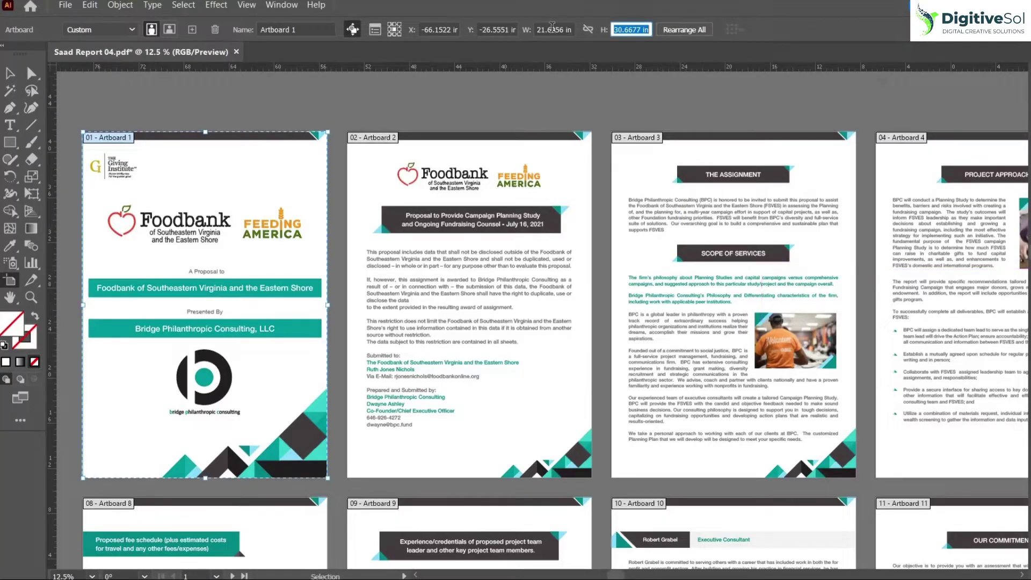
pyautogui.click(553, 29)
pyautogui.hotkey('ctrl', 'c')
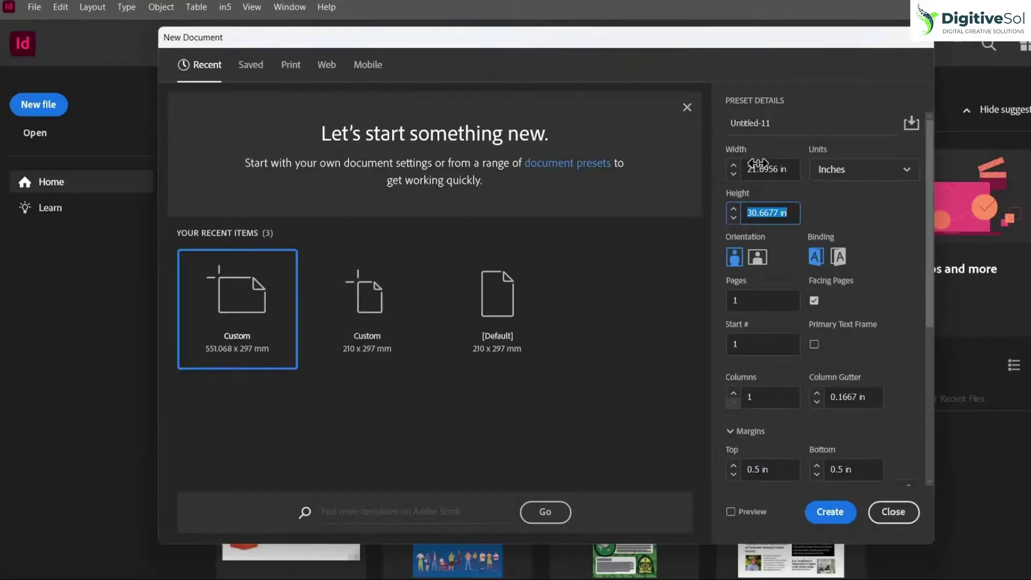
pyautogui.hotkey('shift', 'Tab')
pyautogui.hotkey('ctrl', 'v')
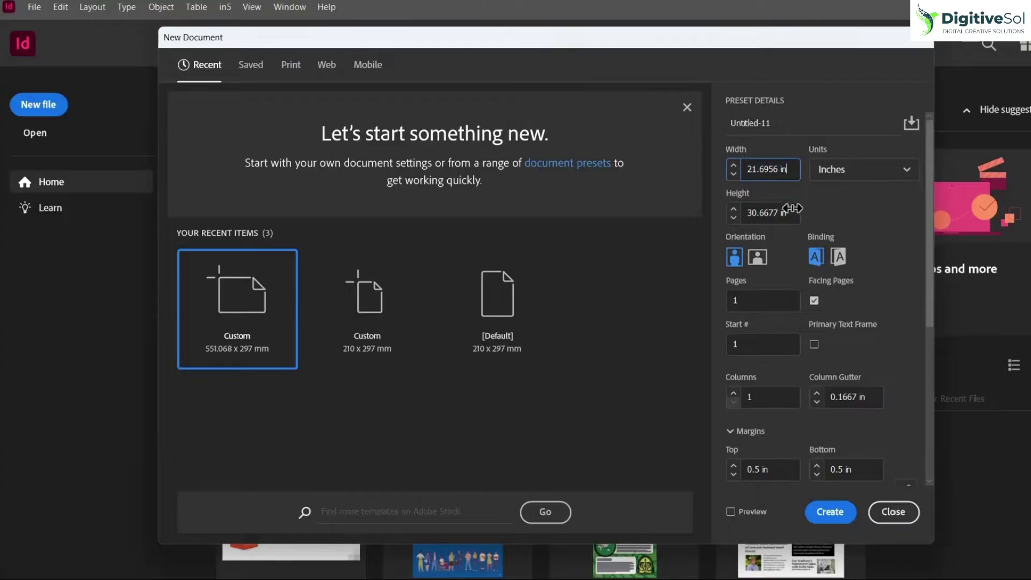
pyautogui.click(833, 514)
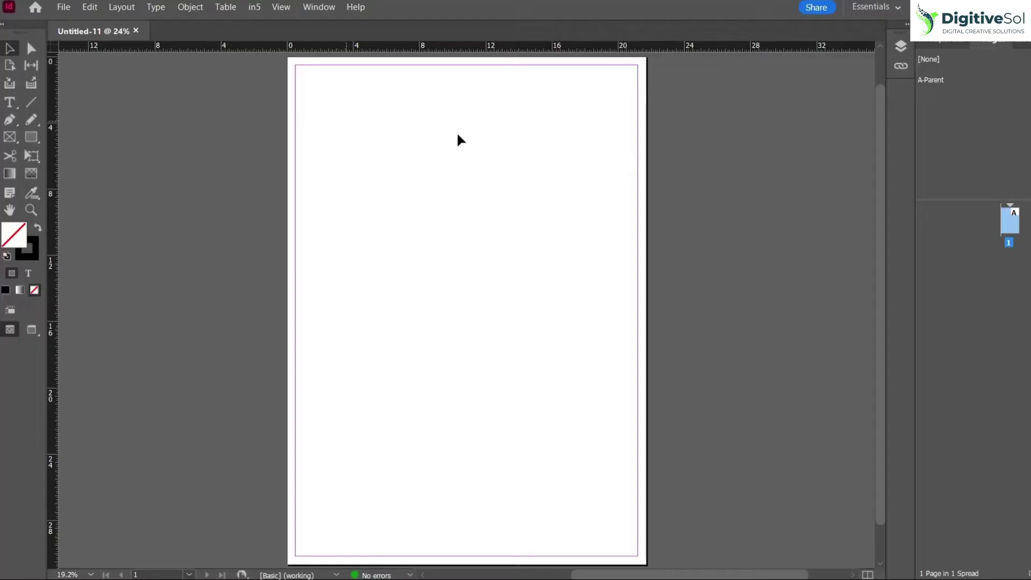
# - Zoom out to the whole page and open the Scripts panel via Window > Utilities
pyautogui.keyDown('ctrl'); pyautogui.keyDown('alt'); pyautogui.click(542, 277); pyautogui.keyUp('alt'); pyautogui.keyUp('ctrl')
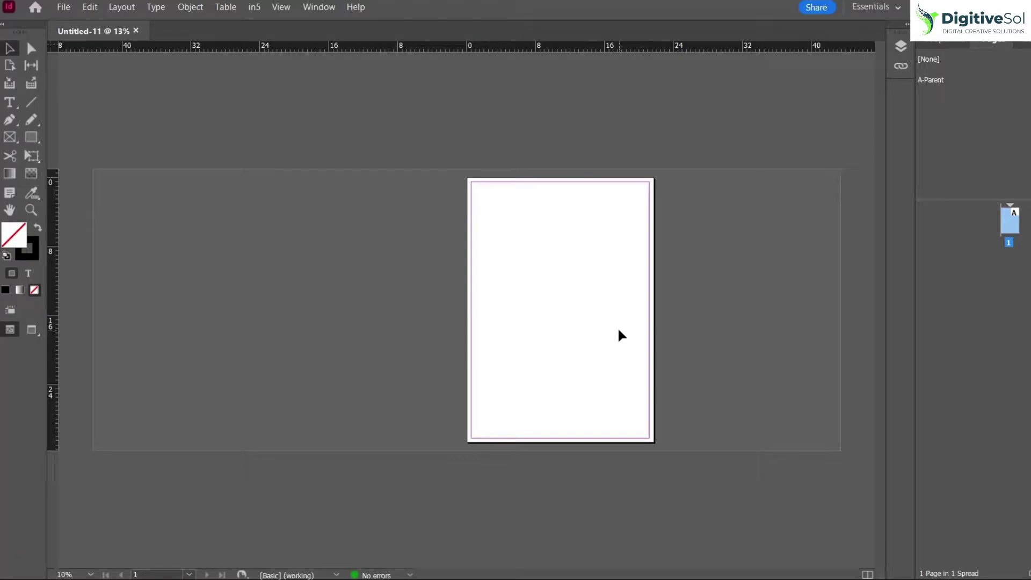
pyautogui.click(321, 7)
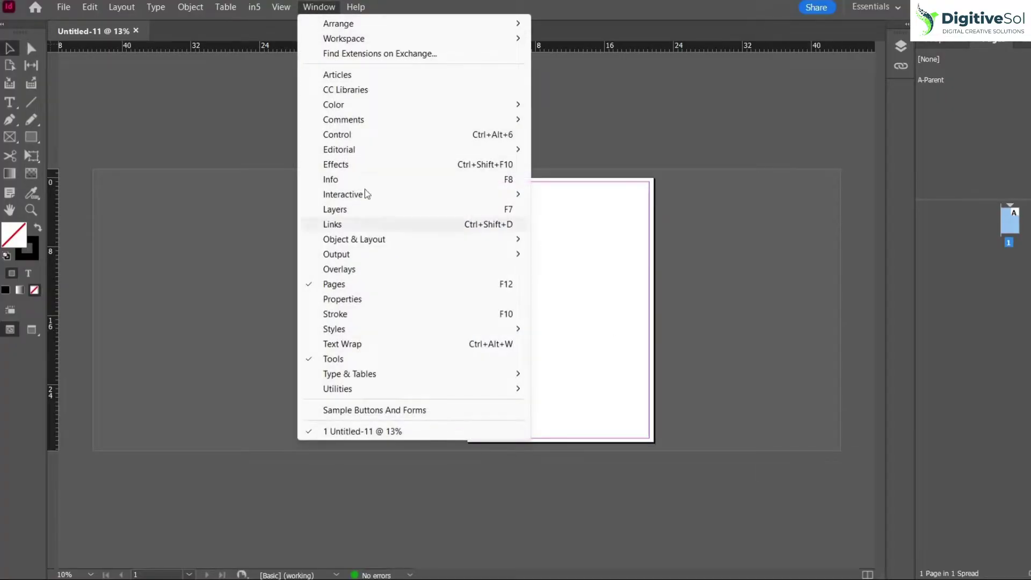
pyautogui.moveTo(387, 388)
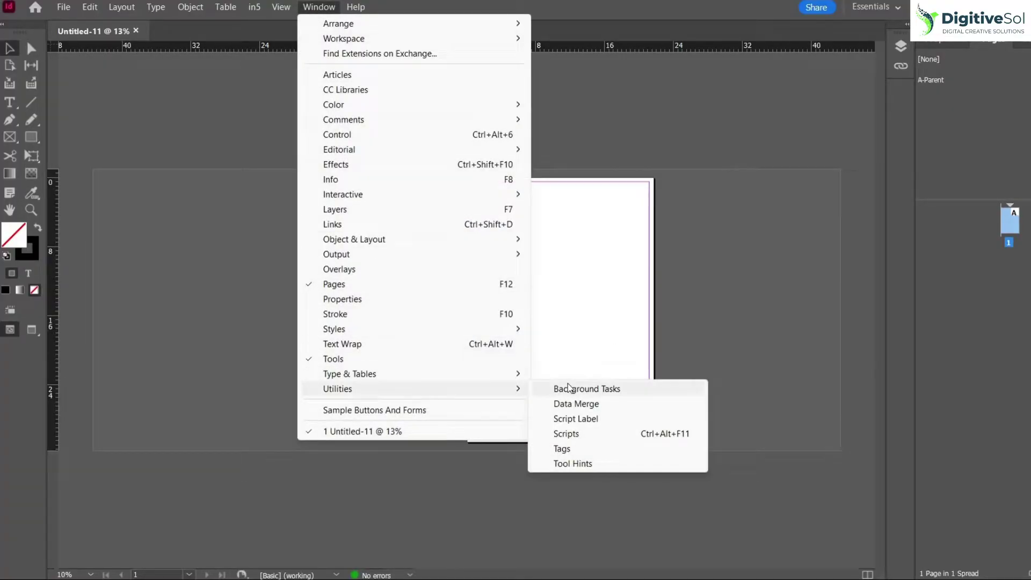
pyautogui.click(582, 436)
# - Expand Application > Samples > JavaScript in the Scripts panel to show PlaceMultipagePDF
pyautogui.scroll(6, 448, 405)
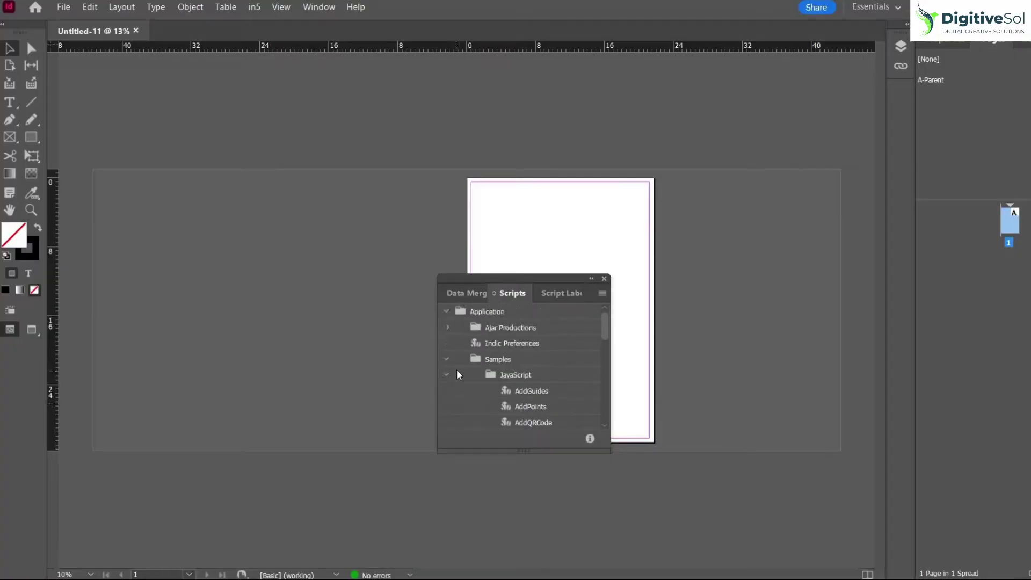
pyautogui.click(446, 374)
pyautogui.click(446, 359)
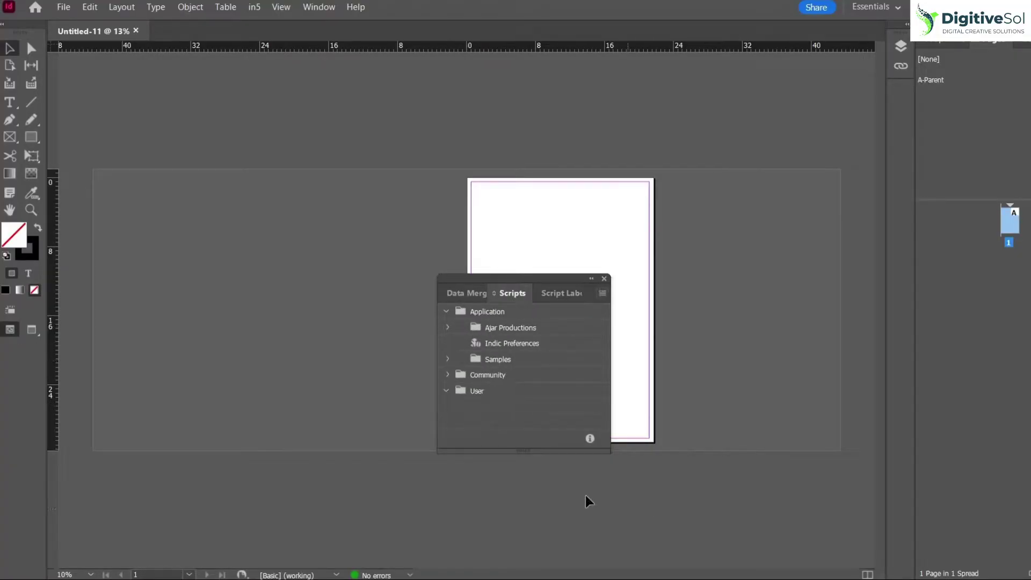
pyautogui.click(447, 359)
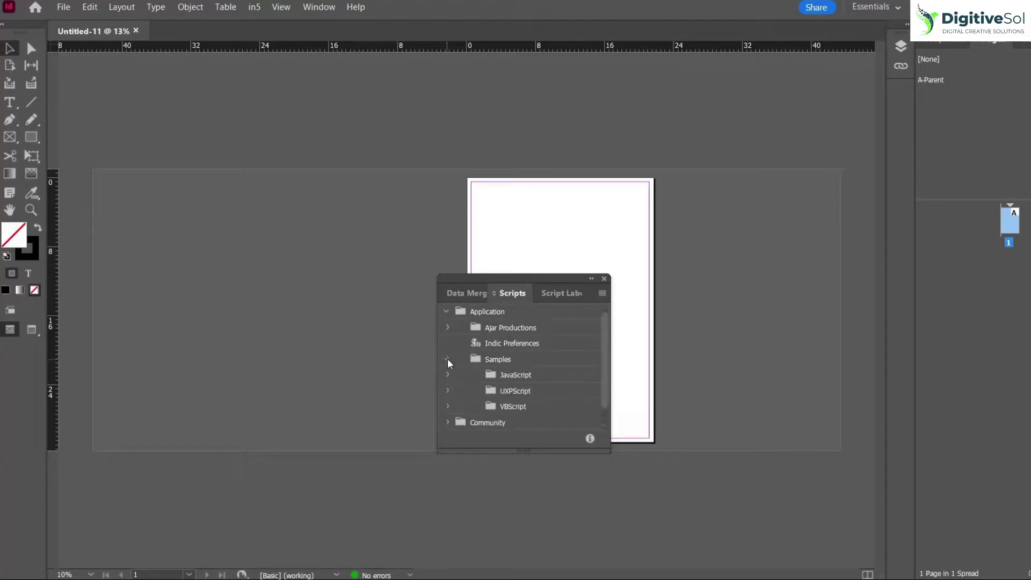
pyautogui.click(447, 375)
pyautogui.scroll(-6, 534, 376)
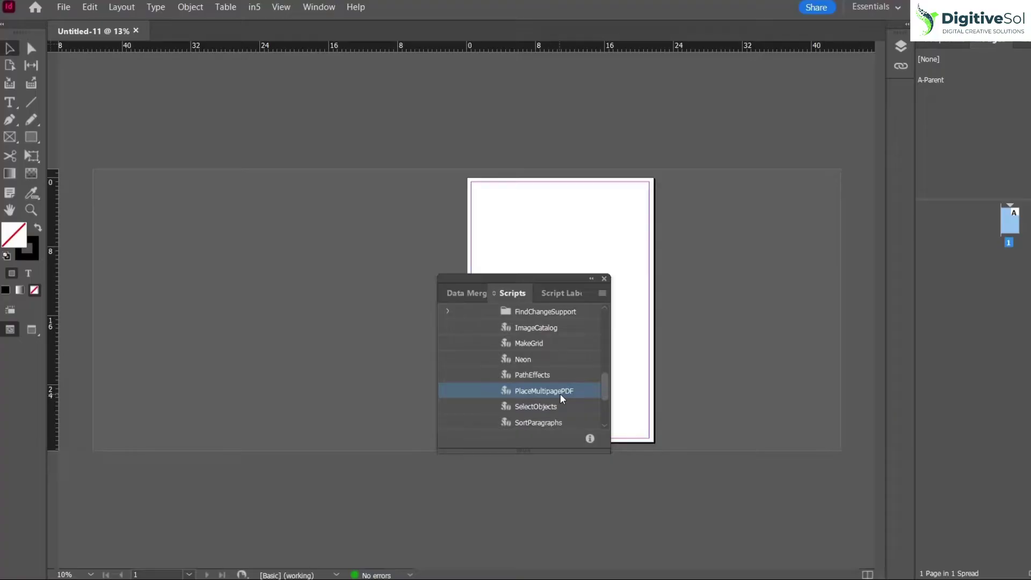
# - Run PlaceMultipagePDF on the report PDF, targeting Untitled-11 and starting on page 1
pyautogui.doubleClick(544, 390)
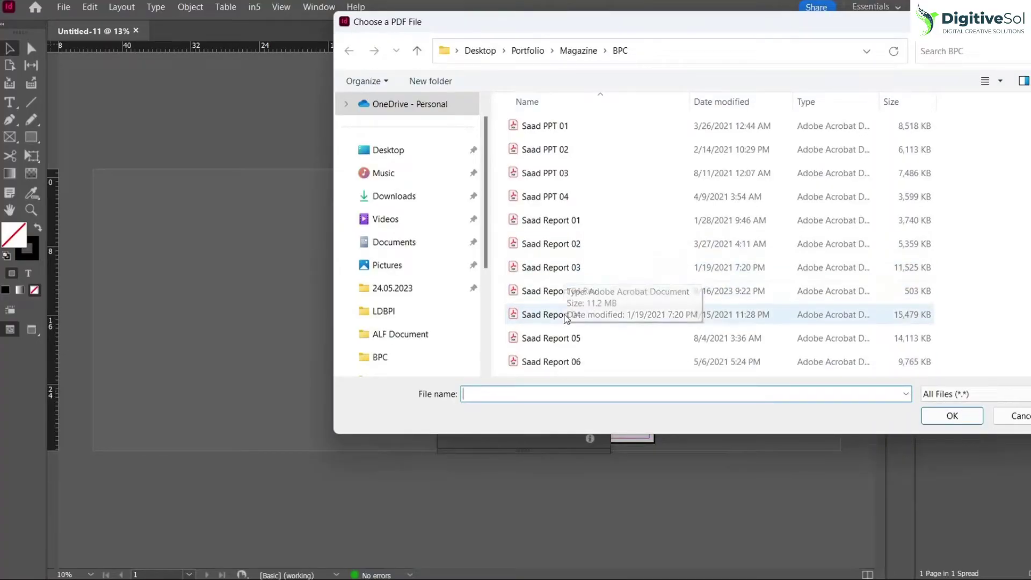
pyautogui.doubleClick(566, 290)
pyautogui.click(566, 292)
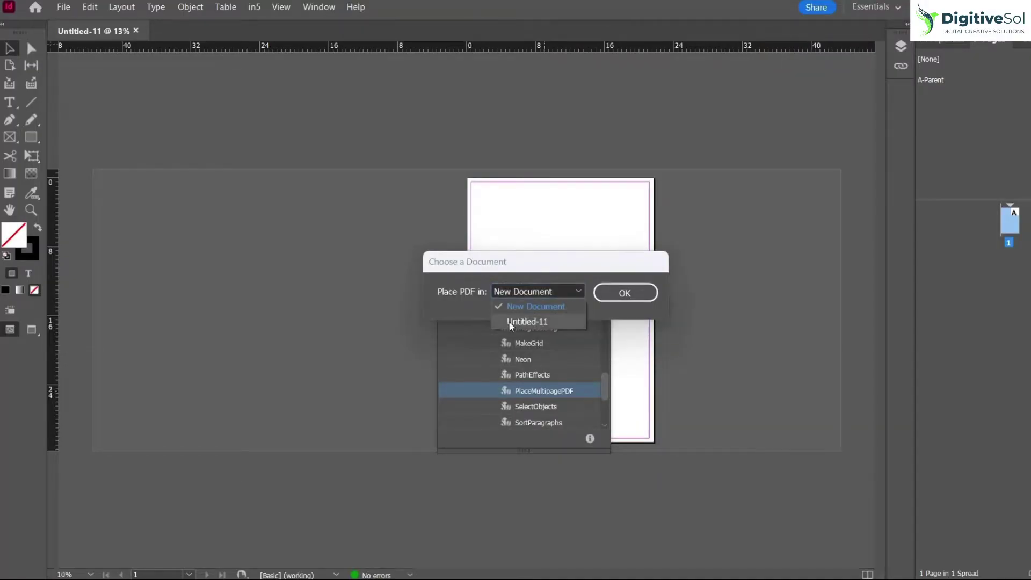
pyautogui.click(547, 321)
pyautogui.click(625, 293)
pyautogui.click(560, 349)
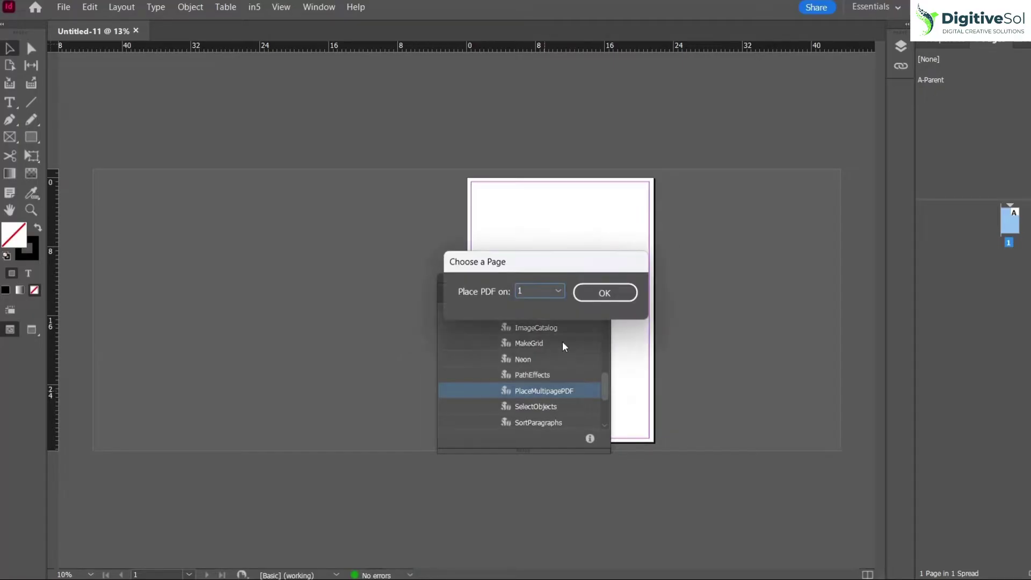
pyautogui.click(548, 291)
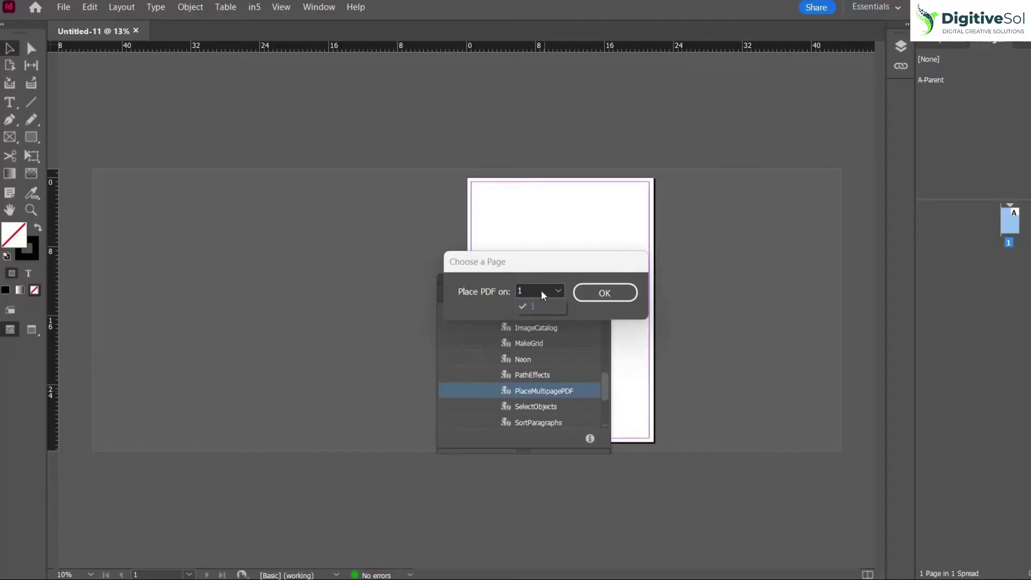
pyautogui.click(540, 290)
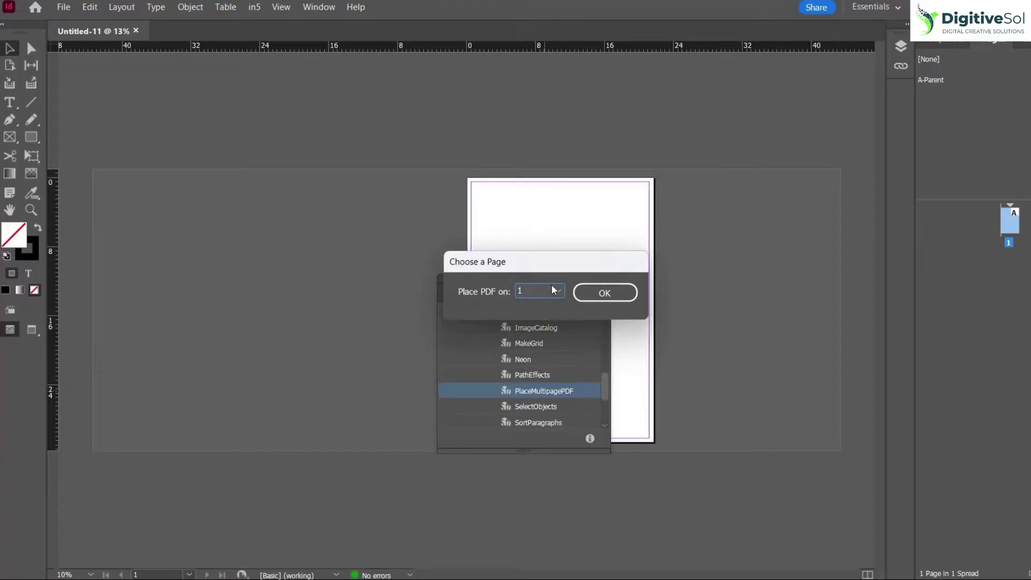
pyautogui.click(593, 295)
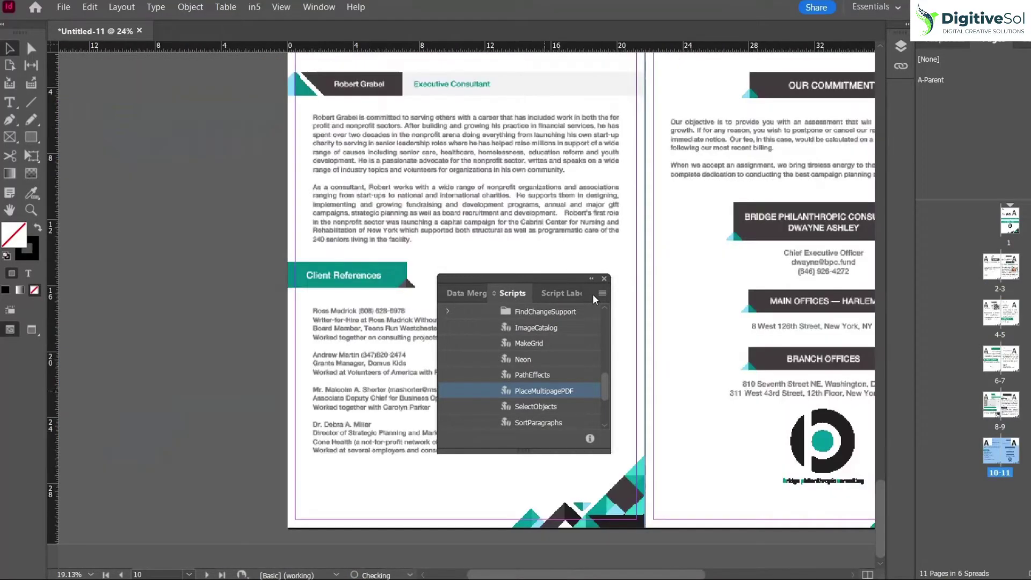
# - Close the Scripts panel and switch the view to High Quality Display
pyautogui.click(604, 280)
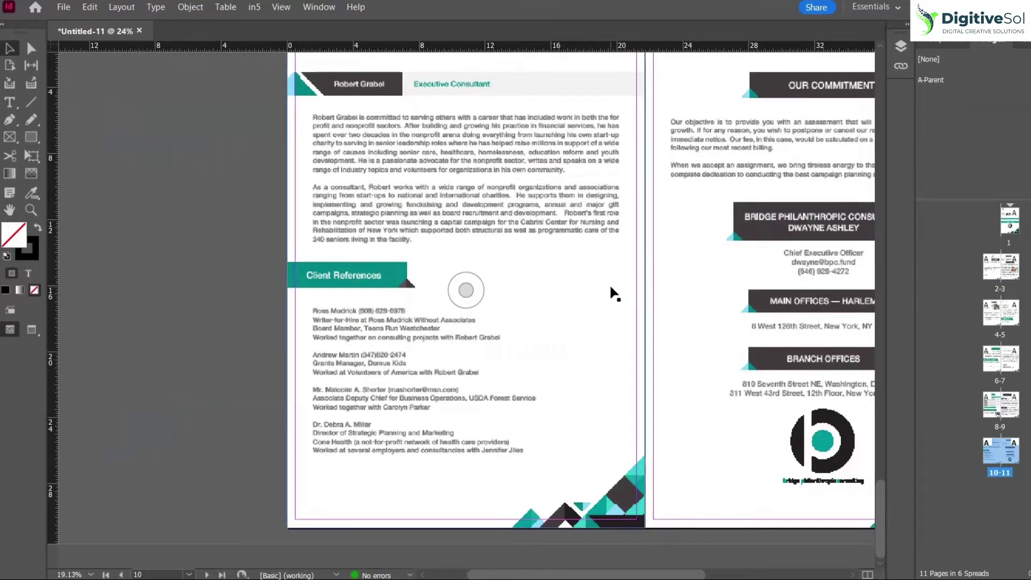
pyautogui.scroll(-3, 615, 269)
pyautogui.scroll(10, 619, 270)
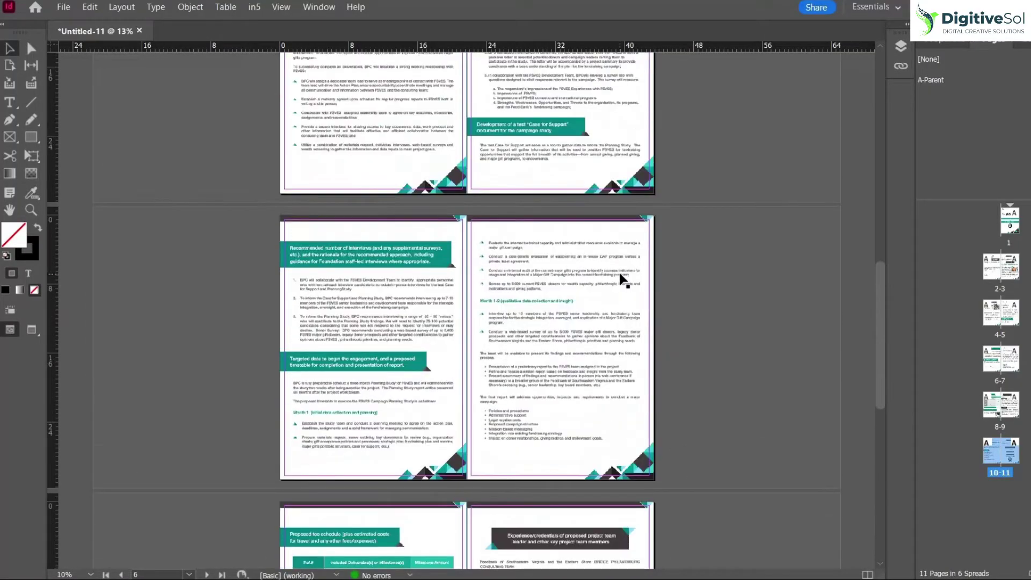
pyautogui.rightClick(587, 246)
pyautogui.moveTo(671, 420)
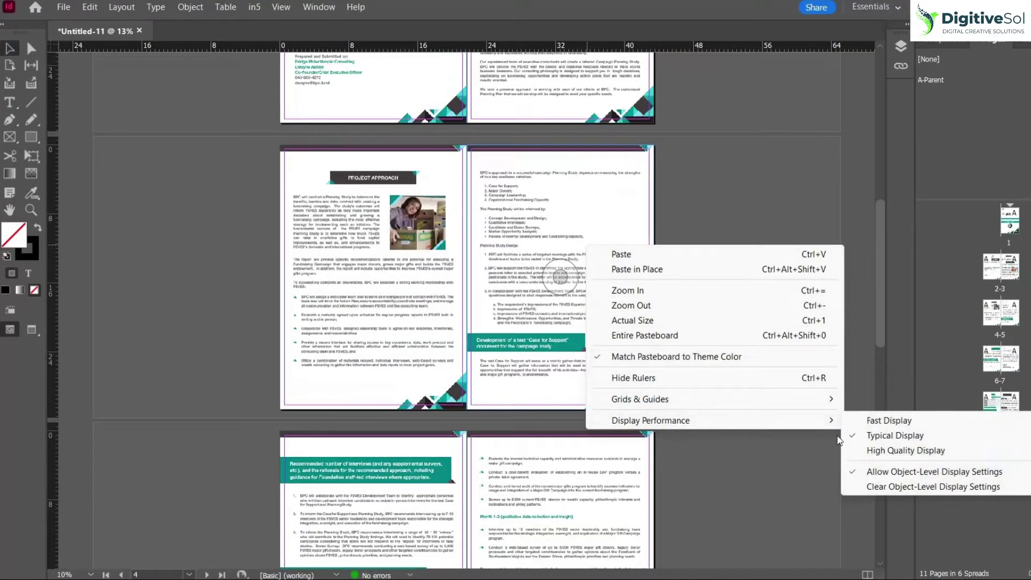
pyautogui.click(865, 452)
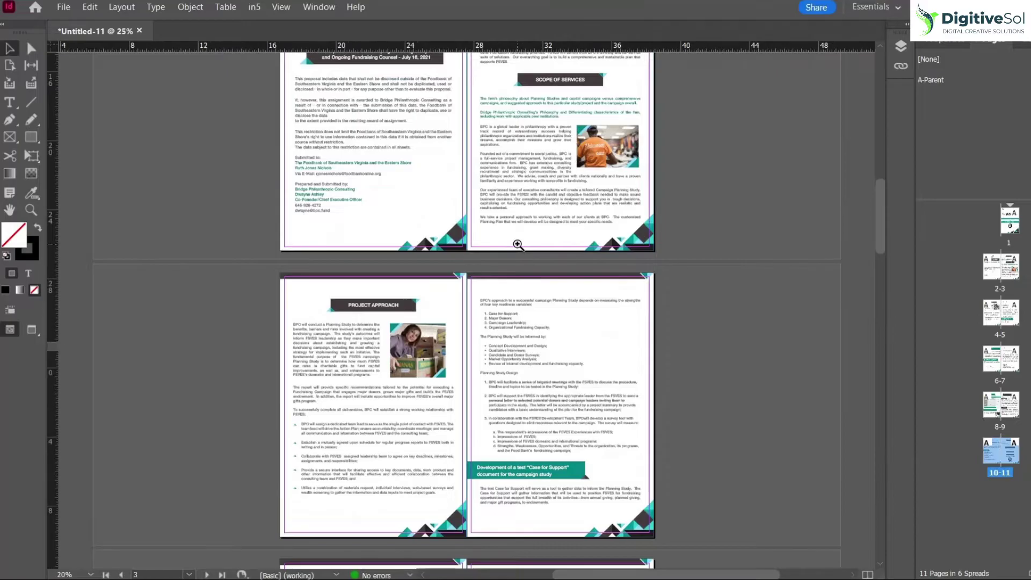
# - Review the placed pages and insert a new blank page 7 after page 6
pyautogui.scroll(2, 566, 278)
pyautogui.scroll(-15, 562, 377)
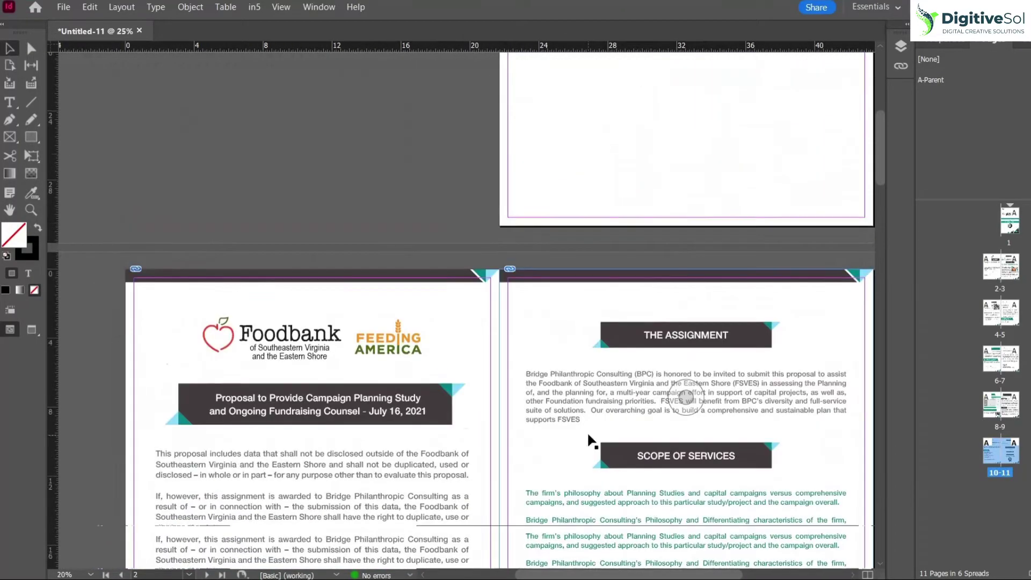
pyautogui.scroll(-3, 589, 439)
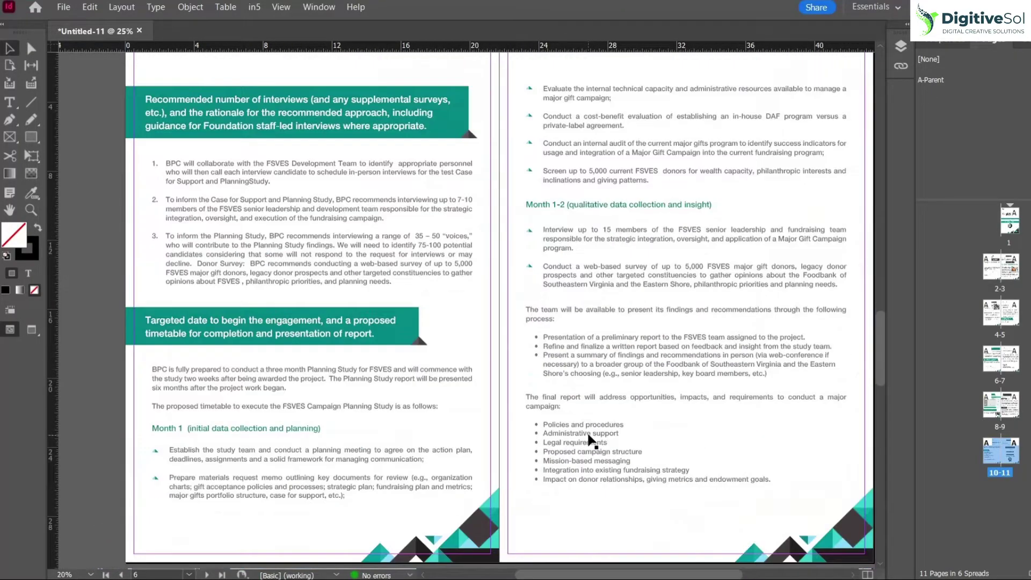
pyautogui.scroll(-2, 591, 429)
pyautogui.scroll(-8, 729, 417)
pyautogui.scroll(1, 729, 417)
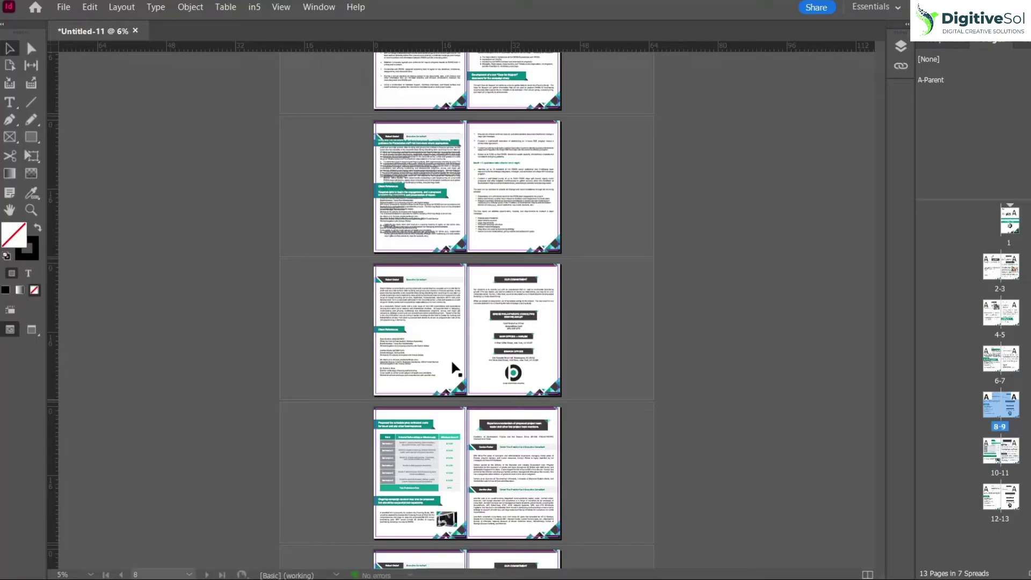
pyautogui.scroll(2, 455, 369)
pyautogui.scroll(-1, 468, 341)
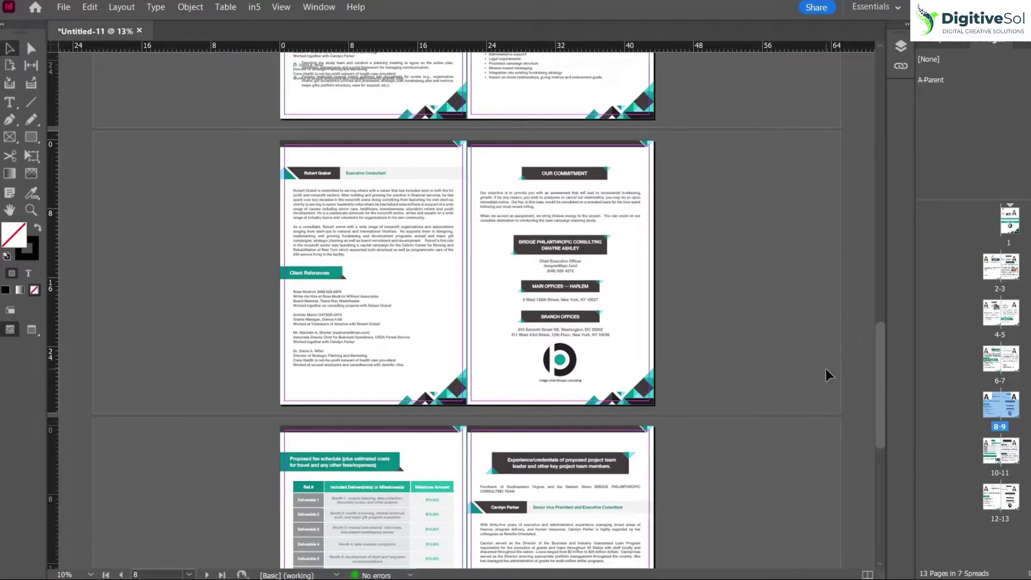
pyautogui.click(994, 362)
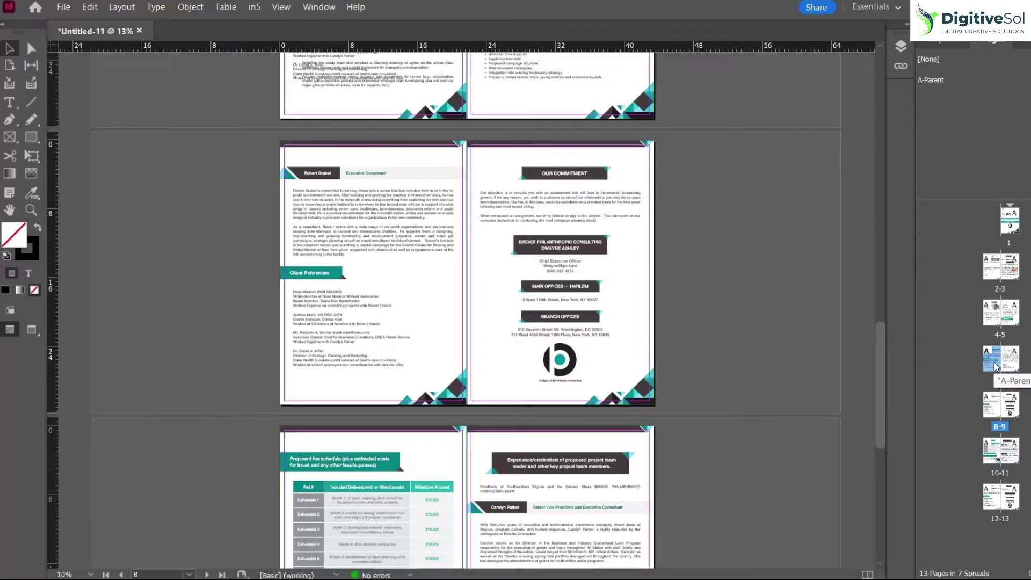
pyautogui.click(1027, 561)
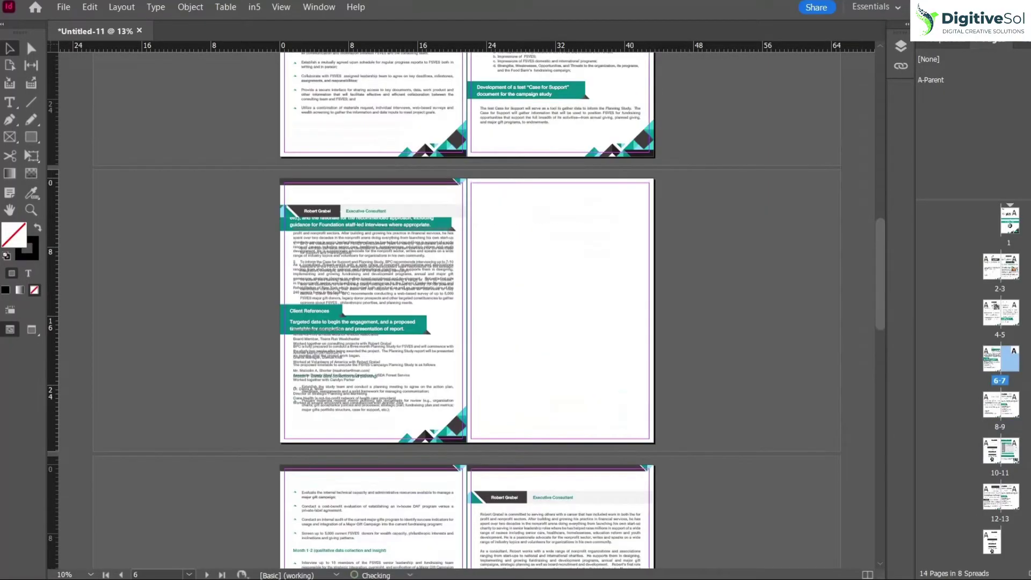
# - With page 7 selected, rerun PlaceMultipagePDF from the Scripts panel and choose the Saad Report 04 Rev PDF
pyautogui.click(1015, 366)
pyautogui.click(319, 7)
pyautogui.moveTo(338, 389)
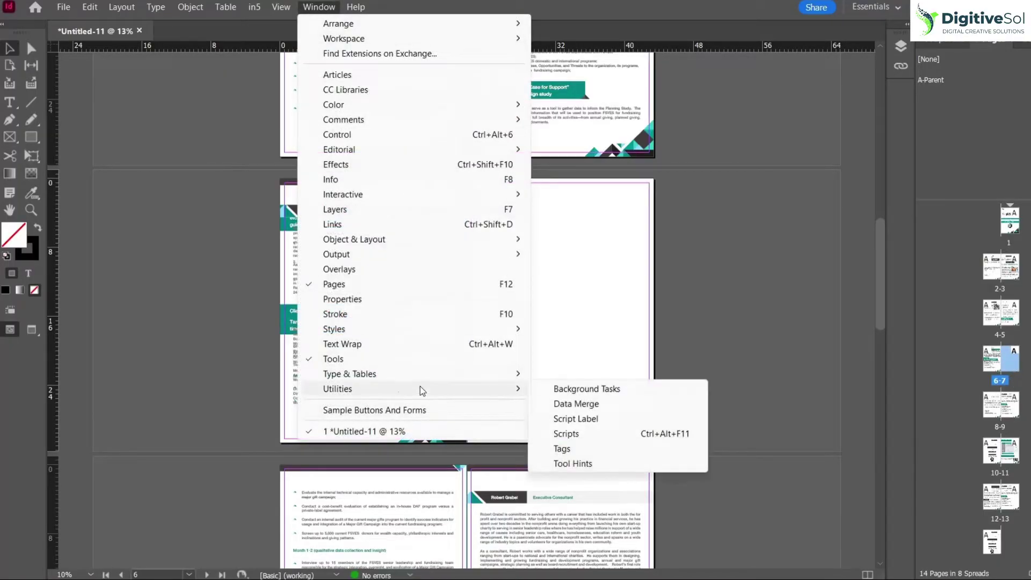
pyautogui.click(611, 432)
pyautogui.doubleClick(771, 351)
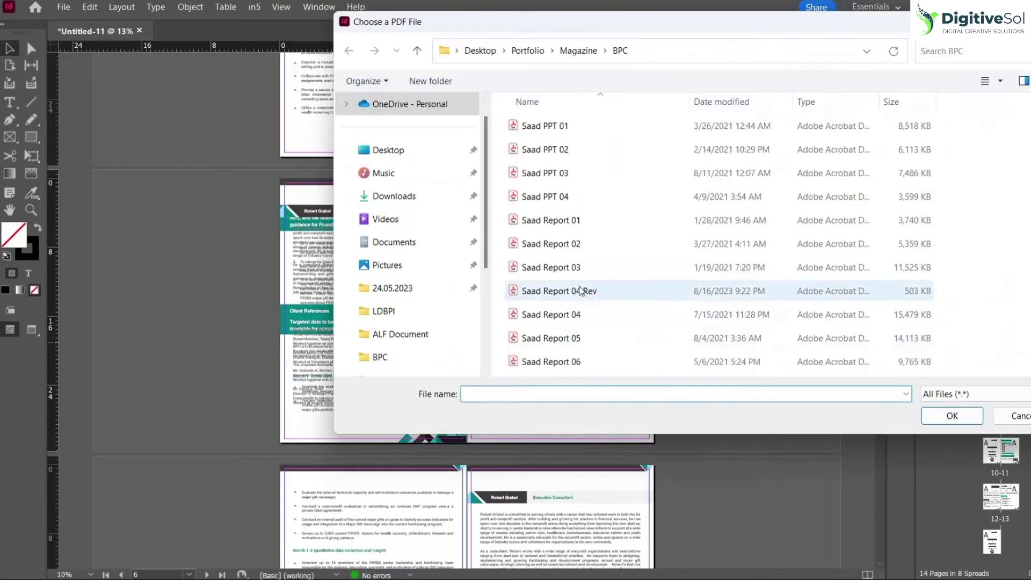
pyautogui.click(579, 291)
pyautogui.doubleClick(580, 291)
# - Target Untitled-11 and start placing the PDF on page 7
pyautogui.click(578, 291)
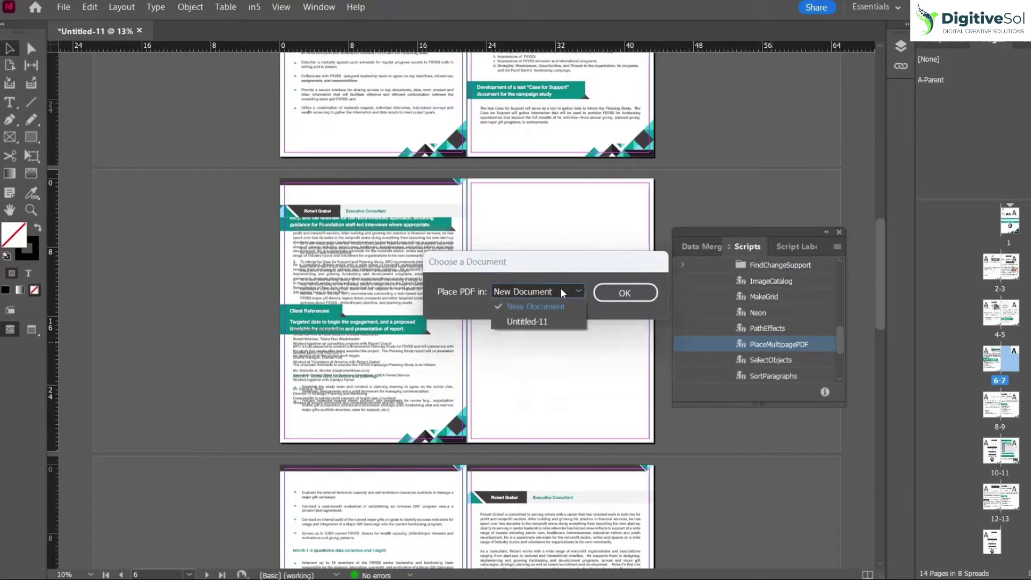
pyautogui.click(555, 321)
pyautogui.click(625, 293)
pyautogui.click(562, 348)
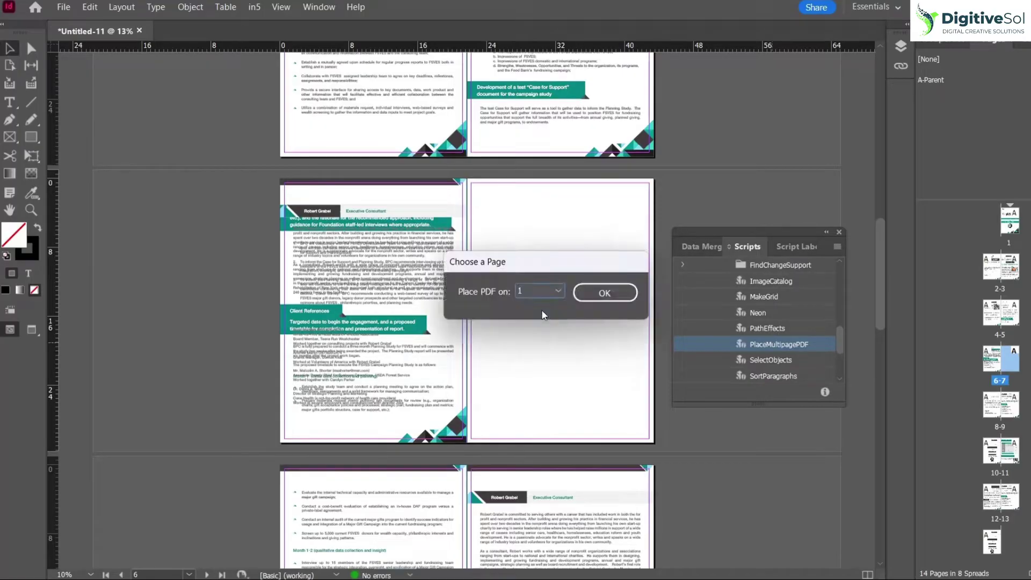
pyautogui.click(543, 297)
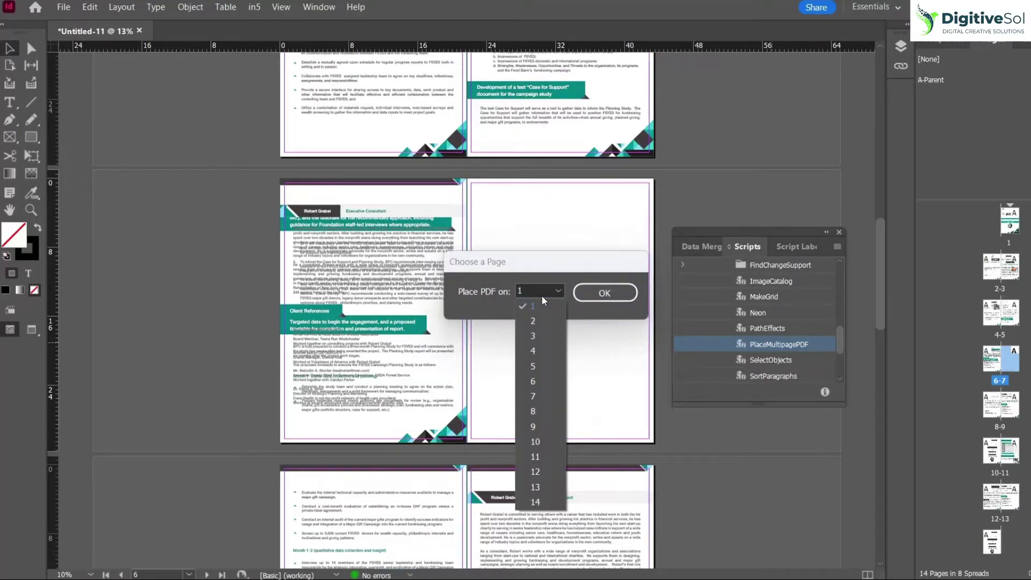
pyautogui.click(546, 404)
pyautogui.click(605, 293)
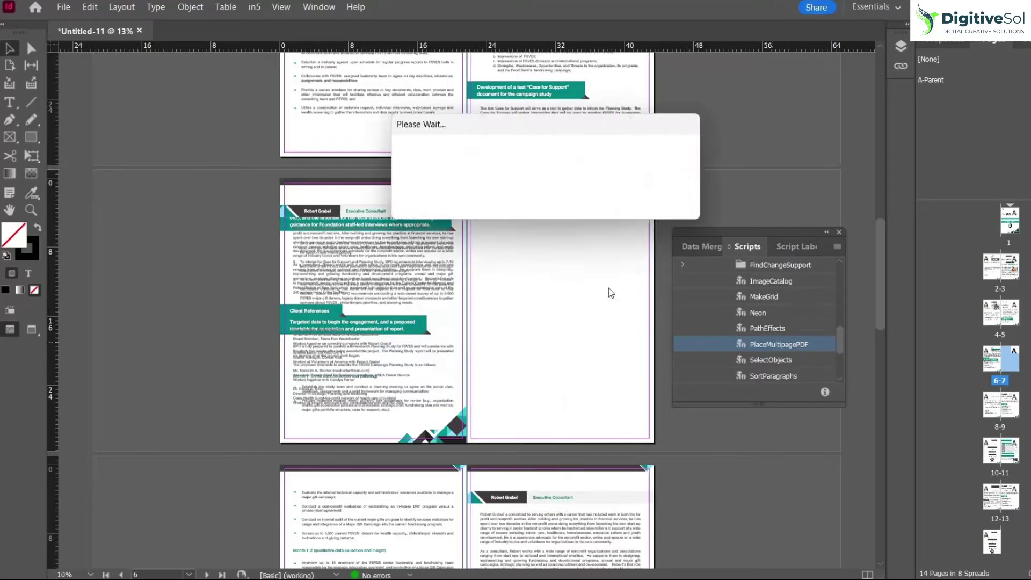
# - Inspect the placed spreads, including the offset frames on pages 9-10, and close the Scripts panel
pyautogui.scroll(-3, 553, 333)
pyautogui.scroll(4, 553, 322)
pyautogui.scroll(-2, 547, 241)
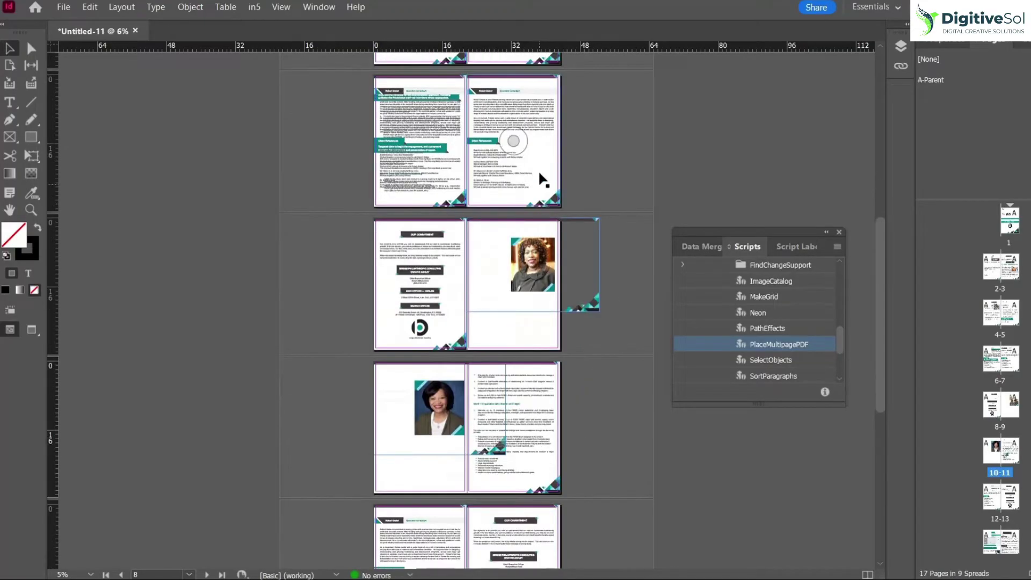
pyautogui.click(542, 120)
pyautogui.click(439, 262)
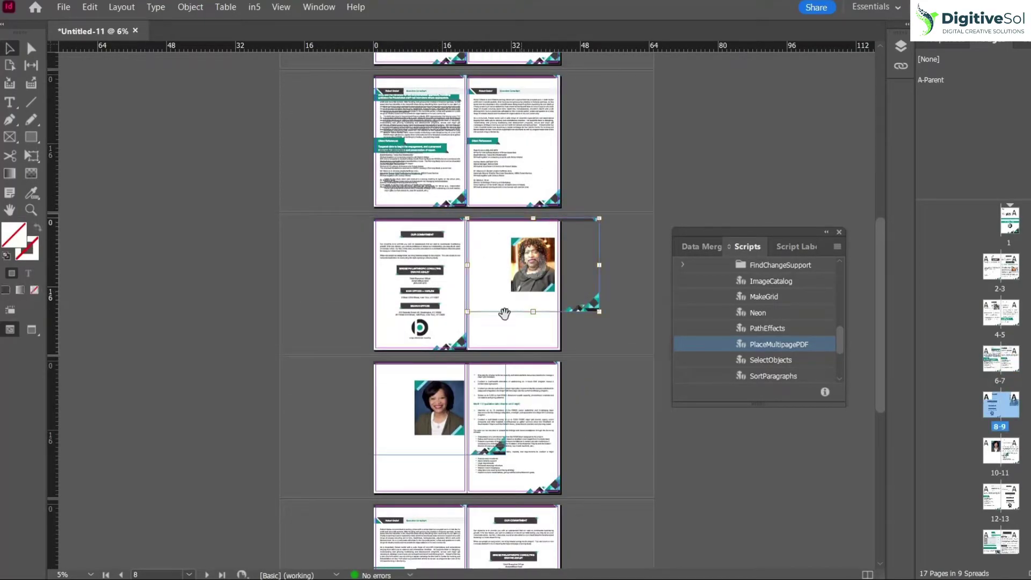
pyautogui.click(633, 443)
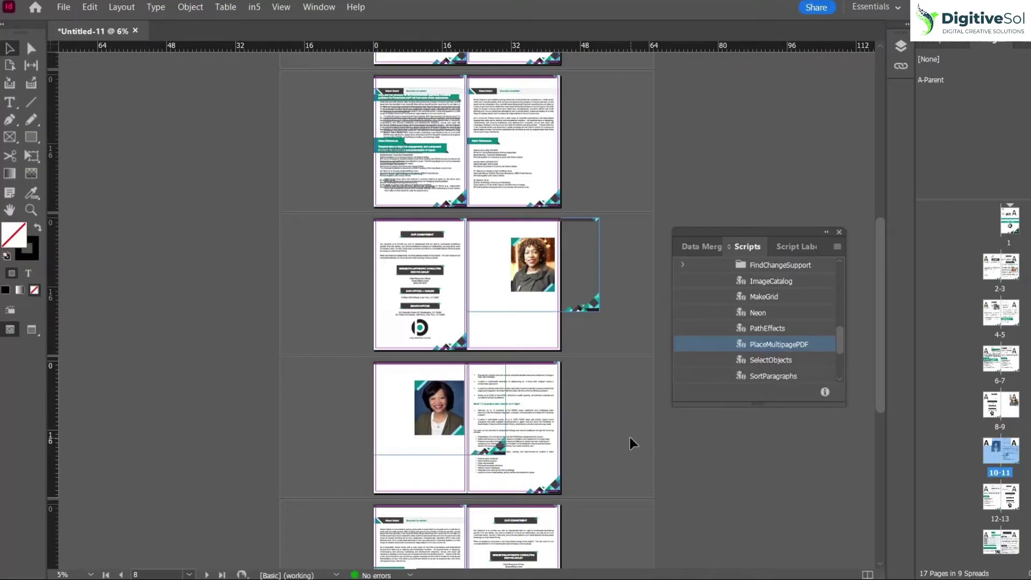
pyautogui.scroll(2, 577, 390)
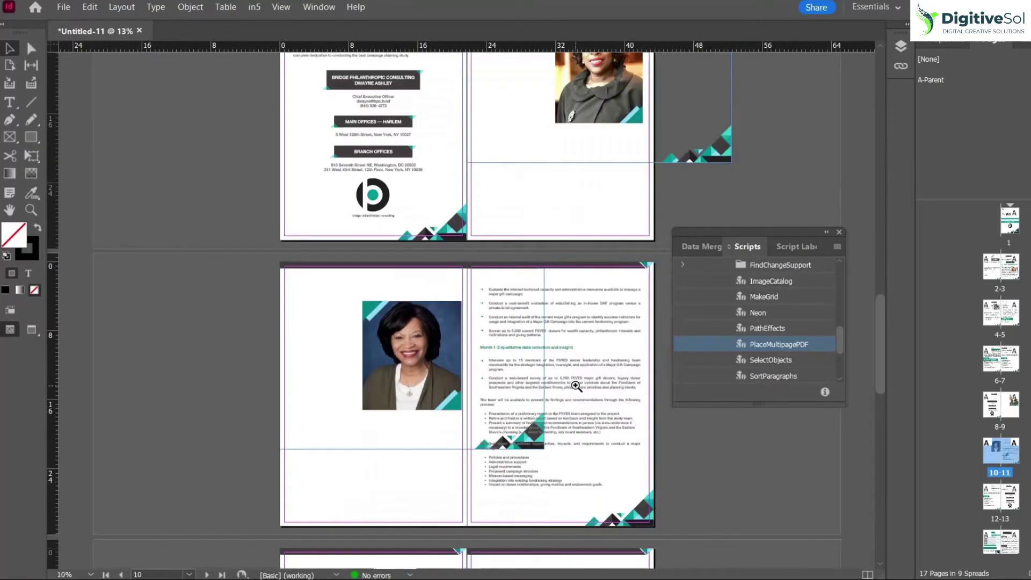
pyautogui.scroll(1, 557, 391)
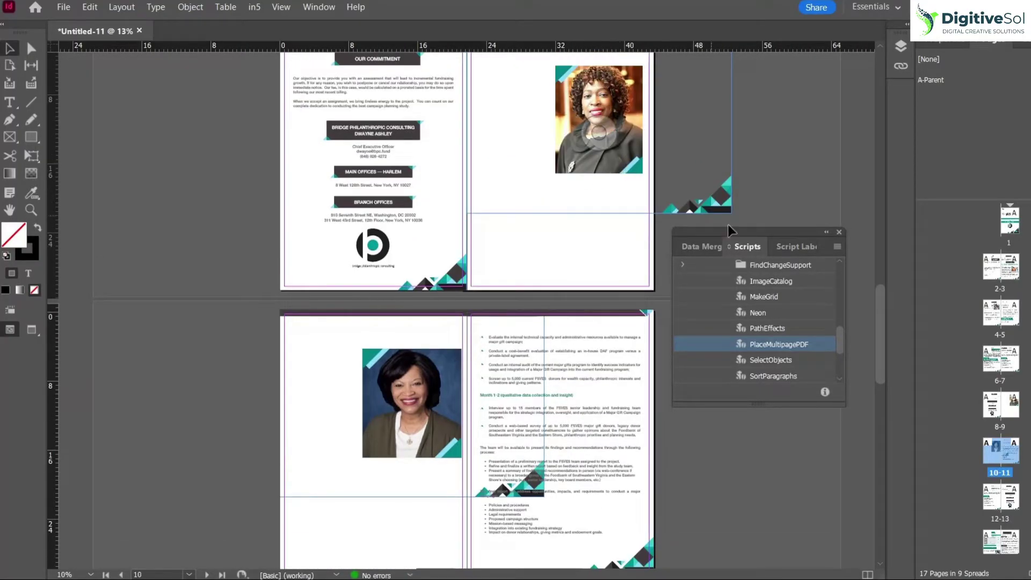
pyautogui.click(839, 232)
pyautogui.click(483, 323)
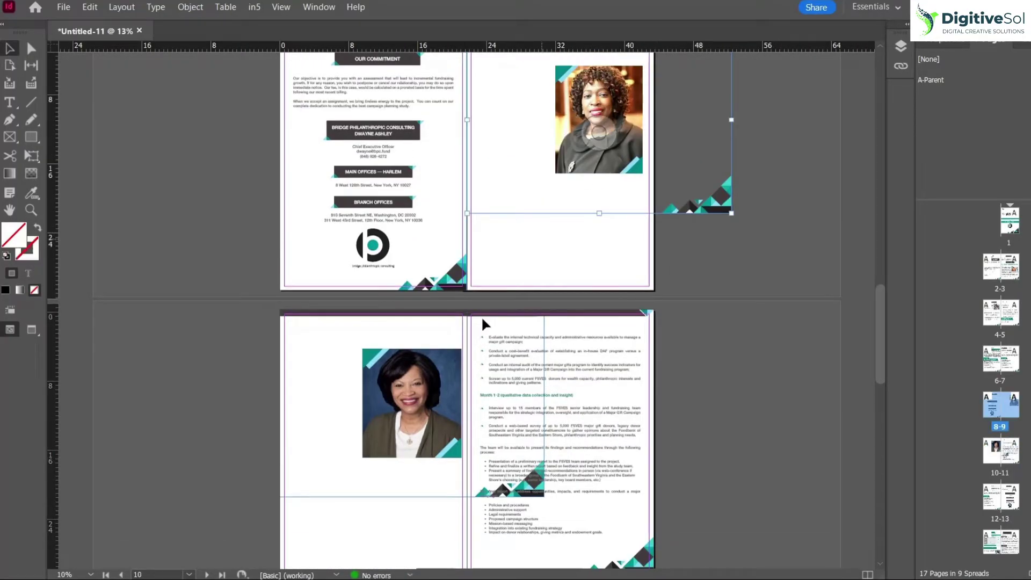
pyautogui.click(253, 400)
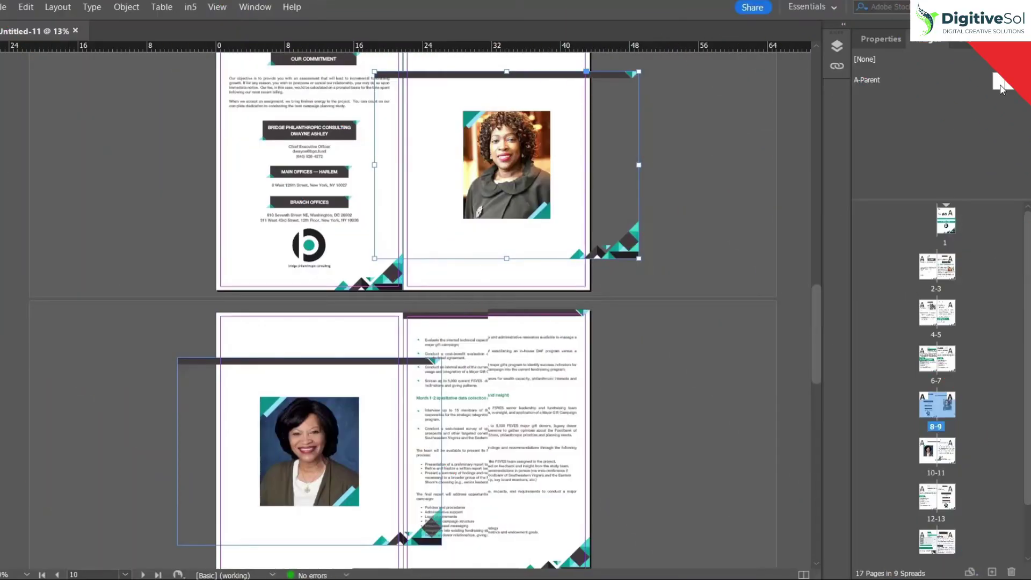
# - Create a new landscape B-Parent from the Pages panel
pyautogui.rightClick(924, 130)
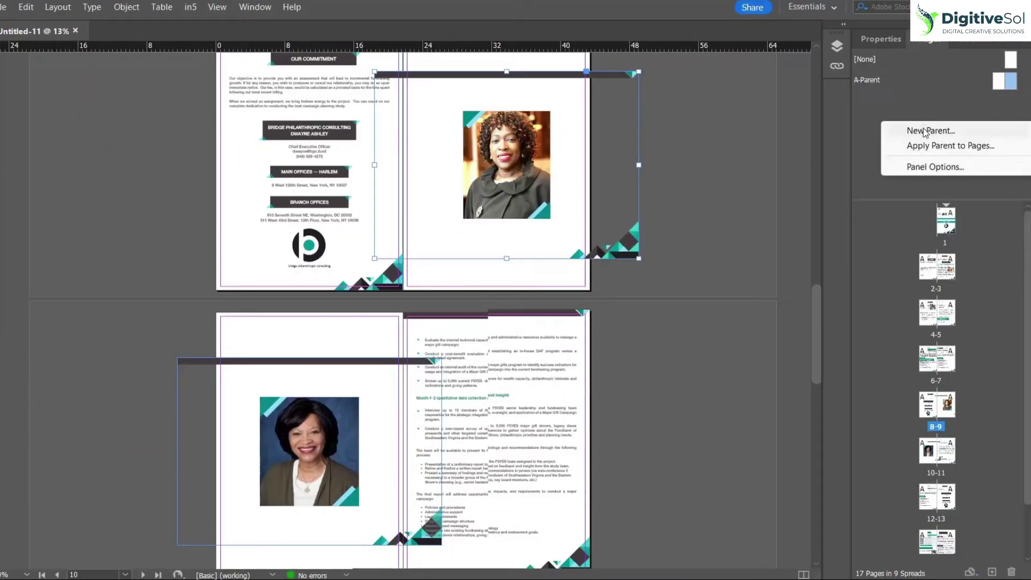
pyautogui.click(924, 133)
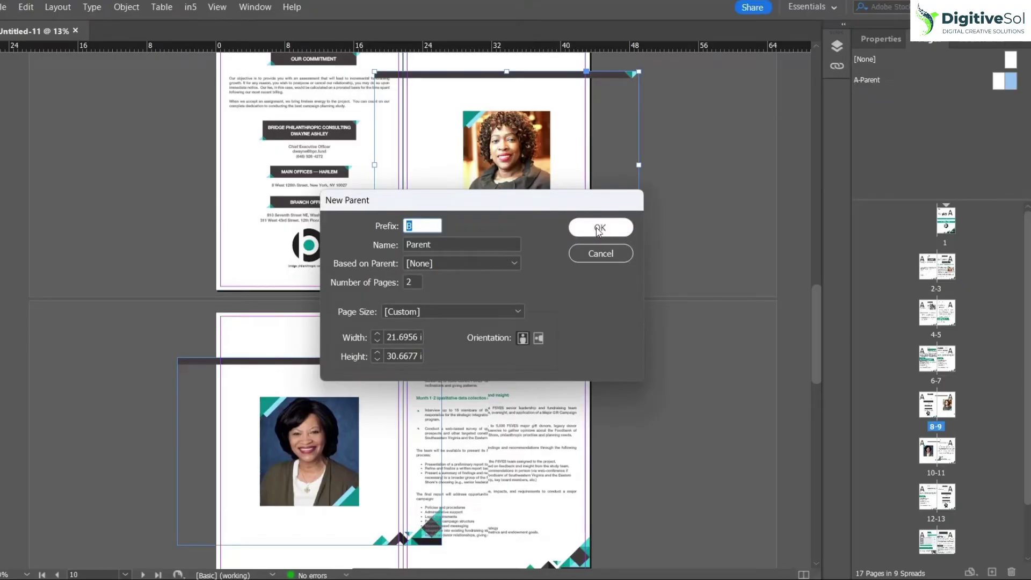
pyautogui.click(538, 339)
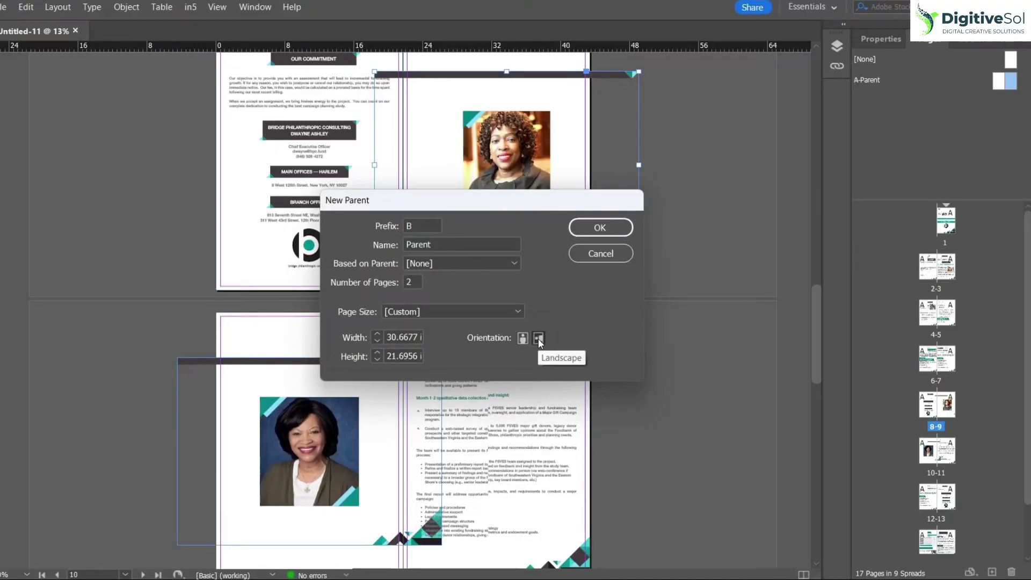
pyautogui.click(577, 233)
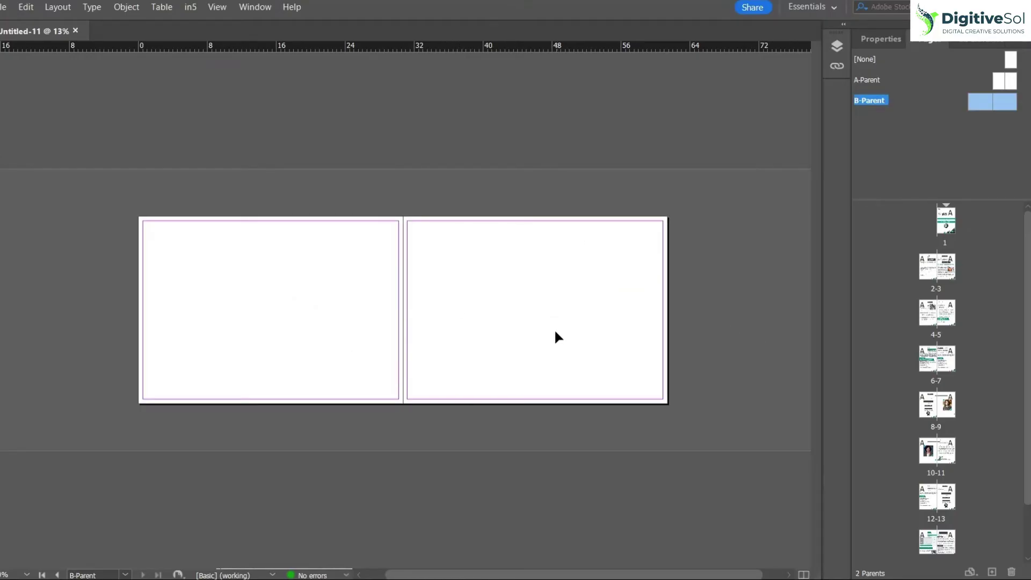
# - Apply the B-Parent to pages 9 and 10, using the parent page size
pyautogui.scroll(-2, 974, 448)
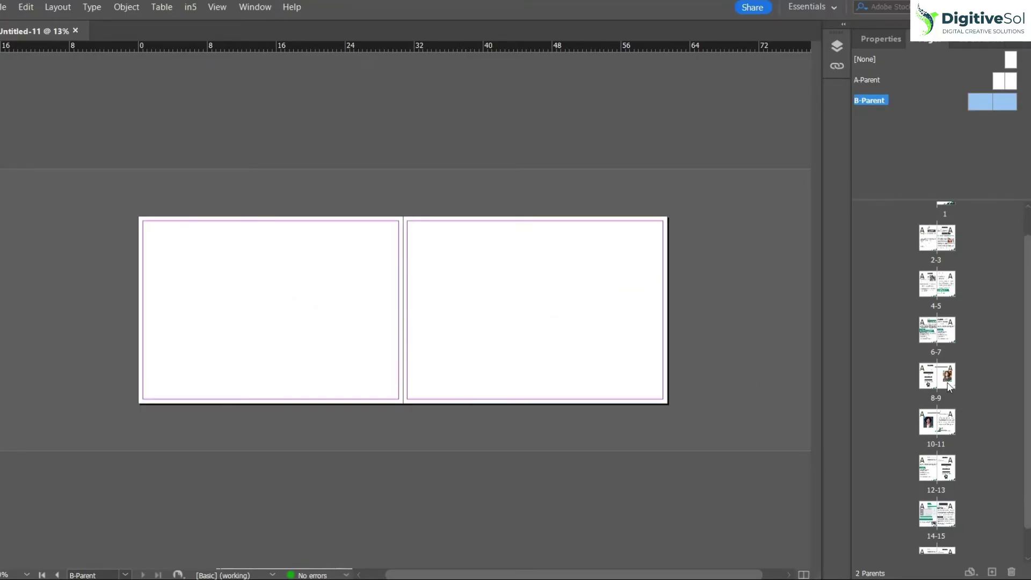
pyautogui.click(1001, 166)
pyautogui.moveTo(1011, 108); pyautogui.dragTo(947, 385)
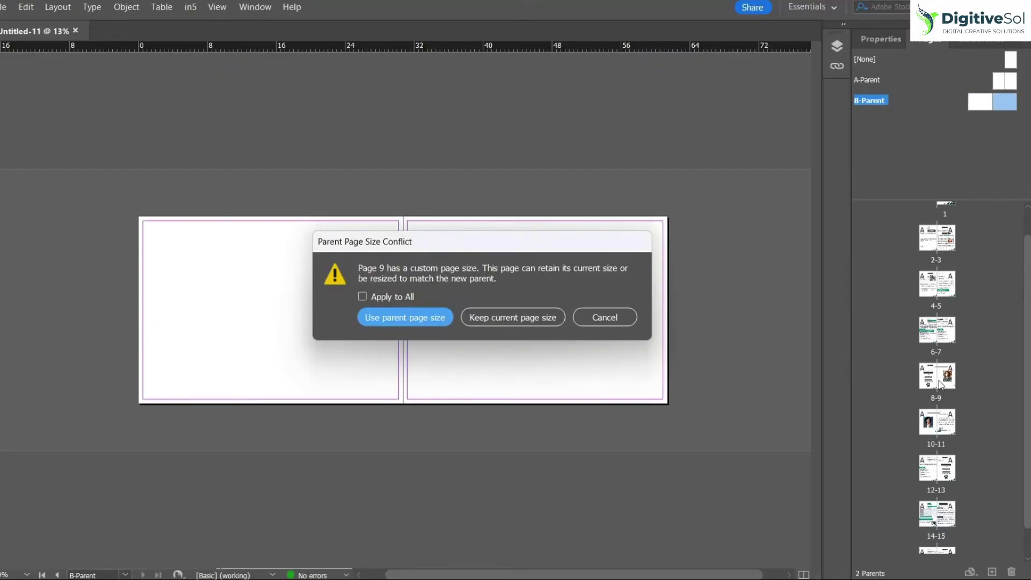
pyautogui.click(389, 317)
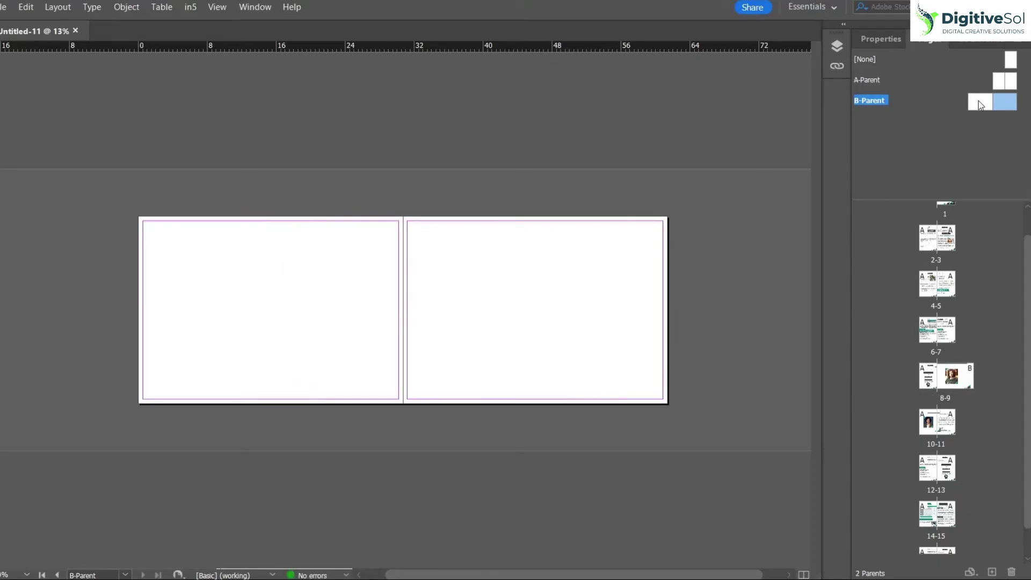
pyautogui.click(980, 103)
pyautogui.moveTo(979, 106); pyautogui.dragTo(928, 423)
pyautogui.click(408, 317)
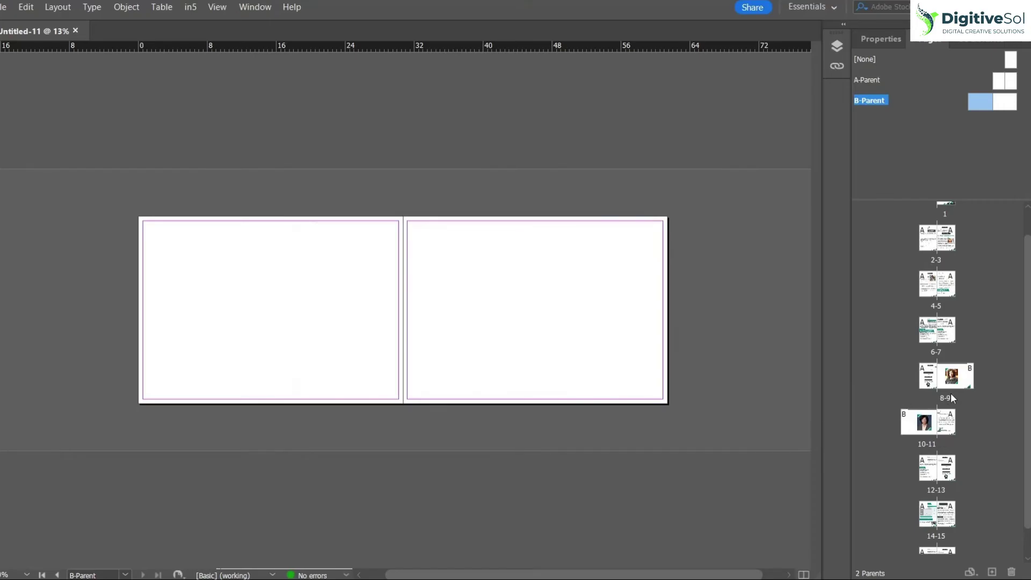
pyautogui.doubleClick(926, 377)
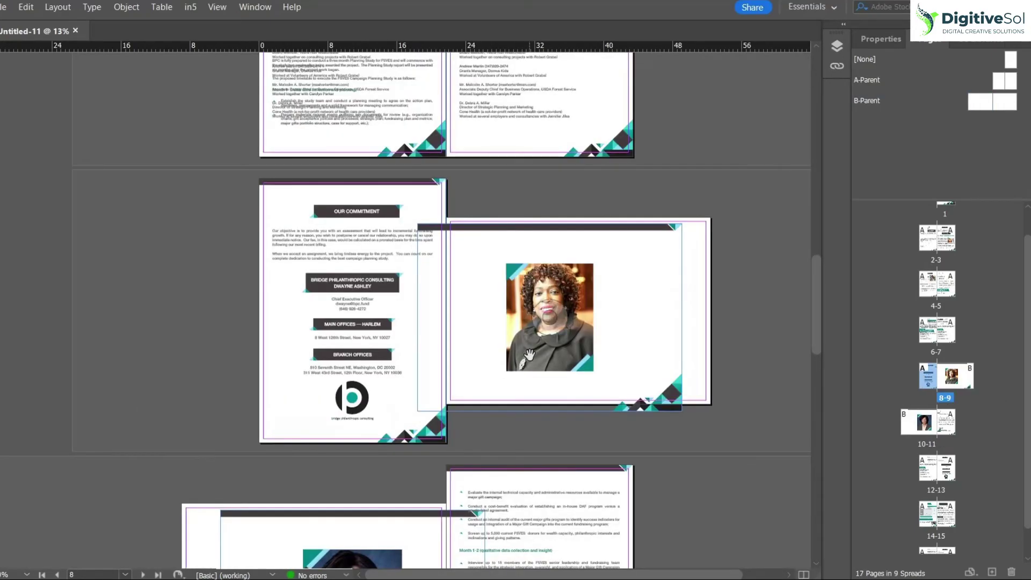
# - Drag page 10's placed artwork into line with its page and zoom in to check page 9
pyautogui.scroll(2, 581, 321)
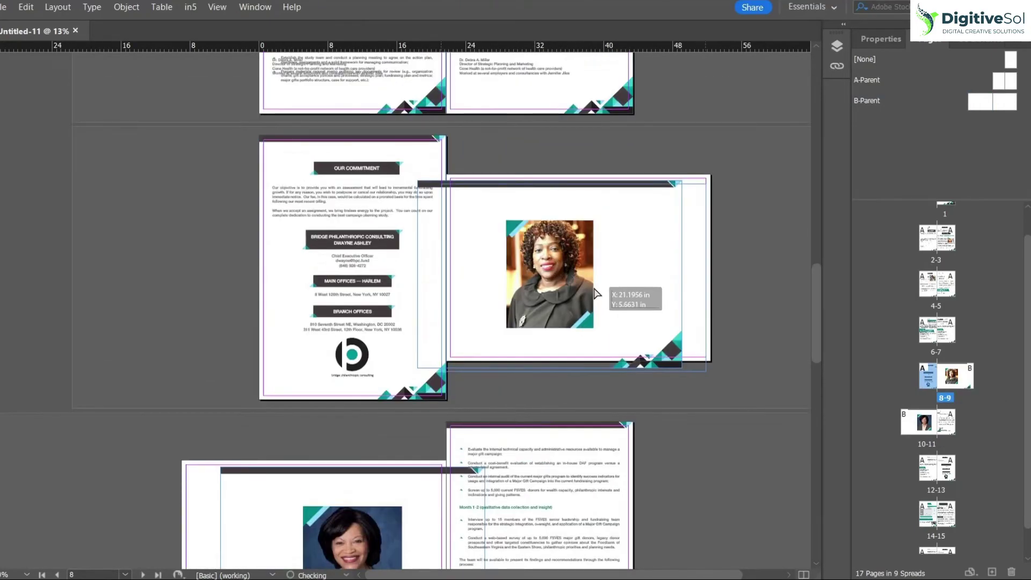
pyautogui.scroll(-2, 601, 287)
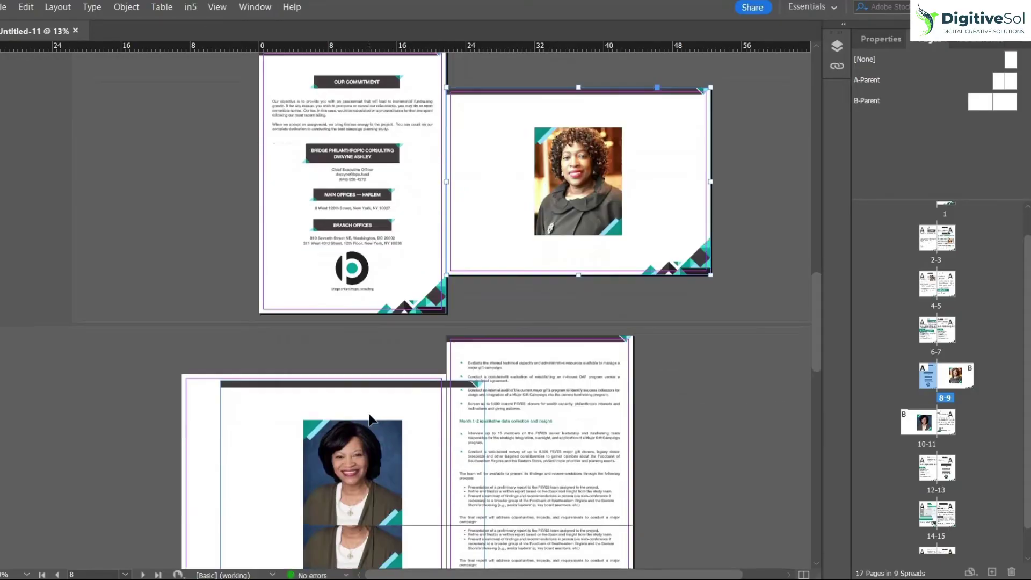
pyautogui.click(405, 401)
pyautogui.moveTo(286, 406); pyautogui.dragTo(276, 357)
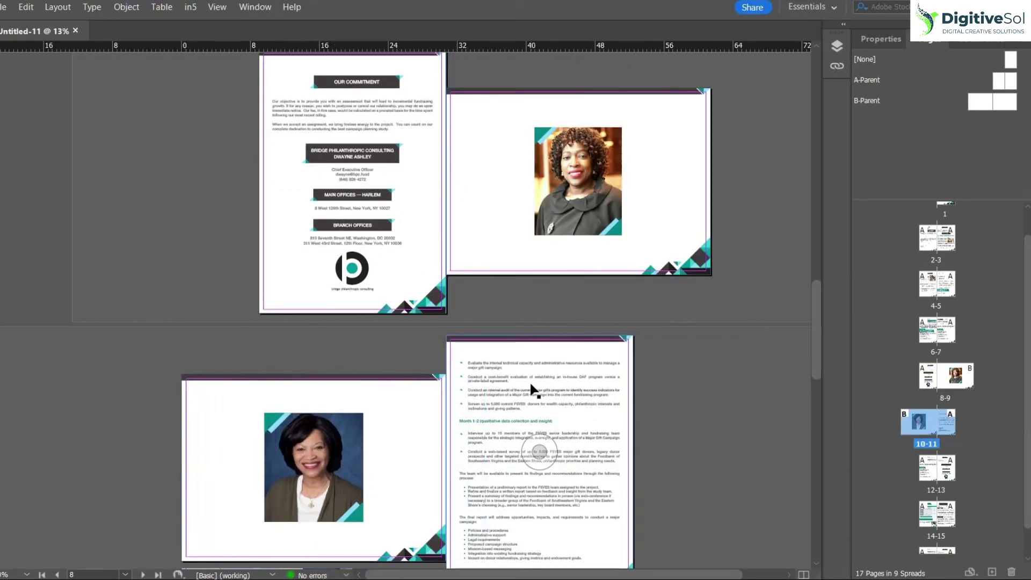
pyautogui.click(478, 270)
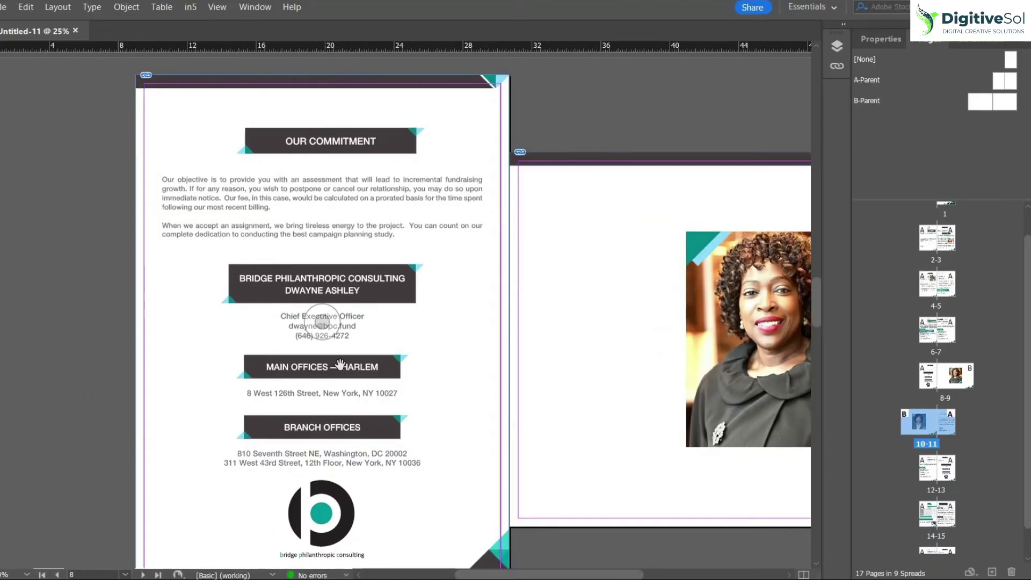
pyautogui.moveTo(701, 414); pyautogui.dragTo(477, 374)
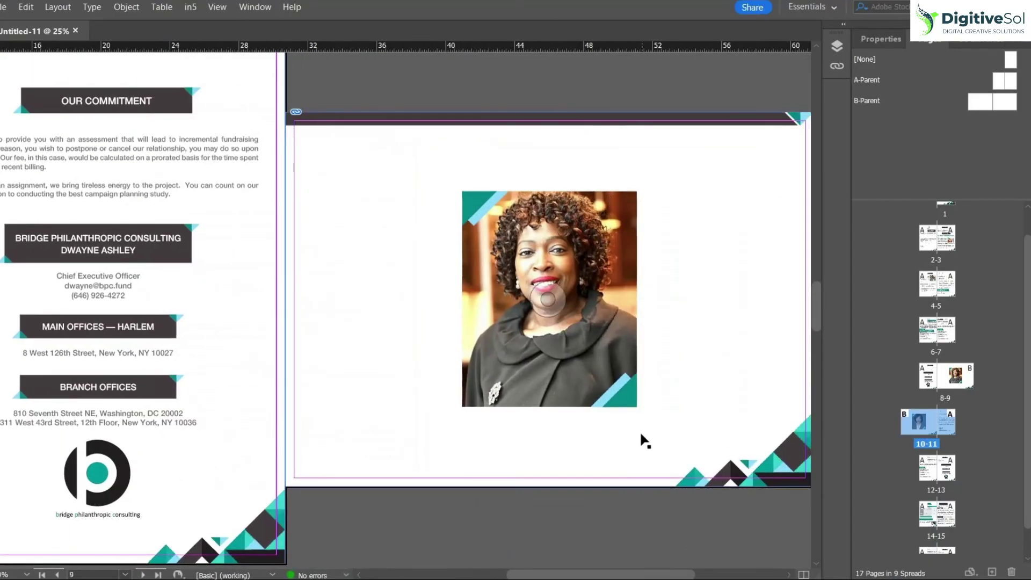
# - Zoom back out to 6% to view several spreads
pyautogui.hotkey('ctrl', '-')
pyautogui.moveTo(529, 392); pyautogui.dragTo(621, 329)
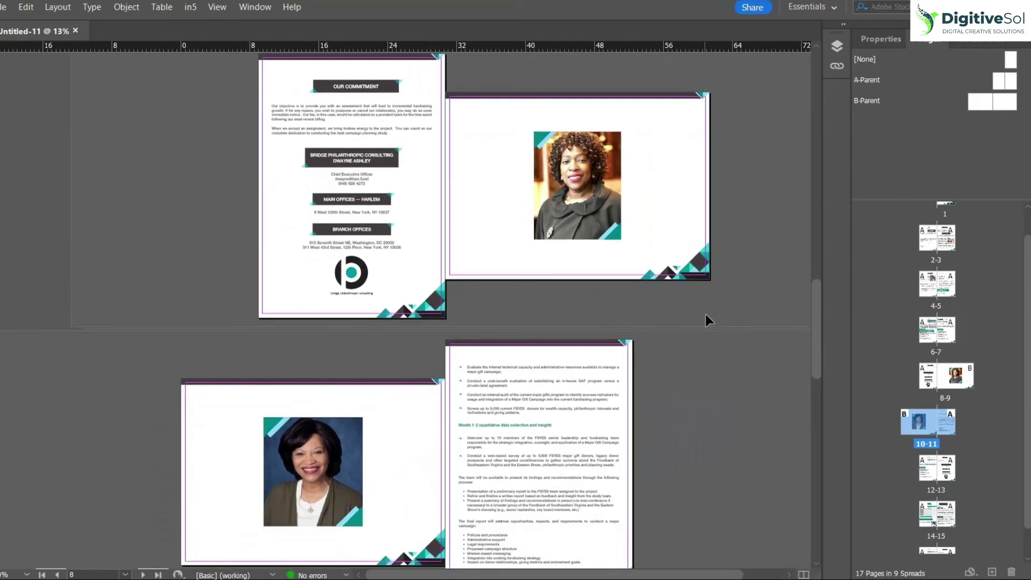
pyautogui.scroll(-2, 646, 343)
pyautogui.scroll(-1, 647, 344)
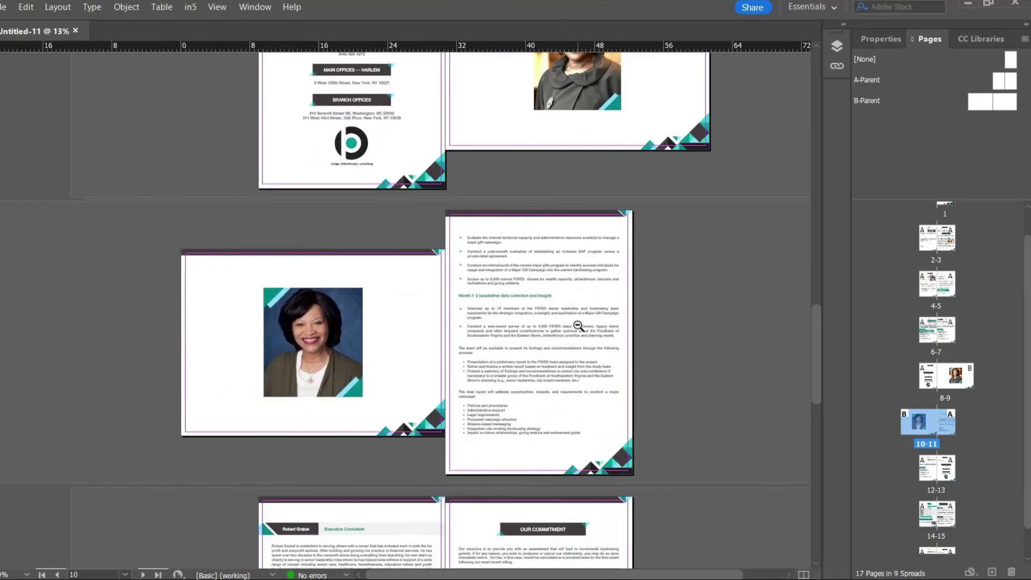
pyautogui.hotkey('ctrl', '-')
pyautogui.moveTo(569, 309); pyautogui.dragTo(596, 415)
pyautogui.scroll(1, 538, 413)
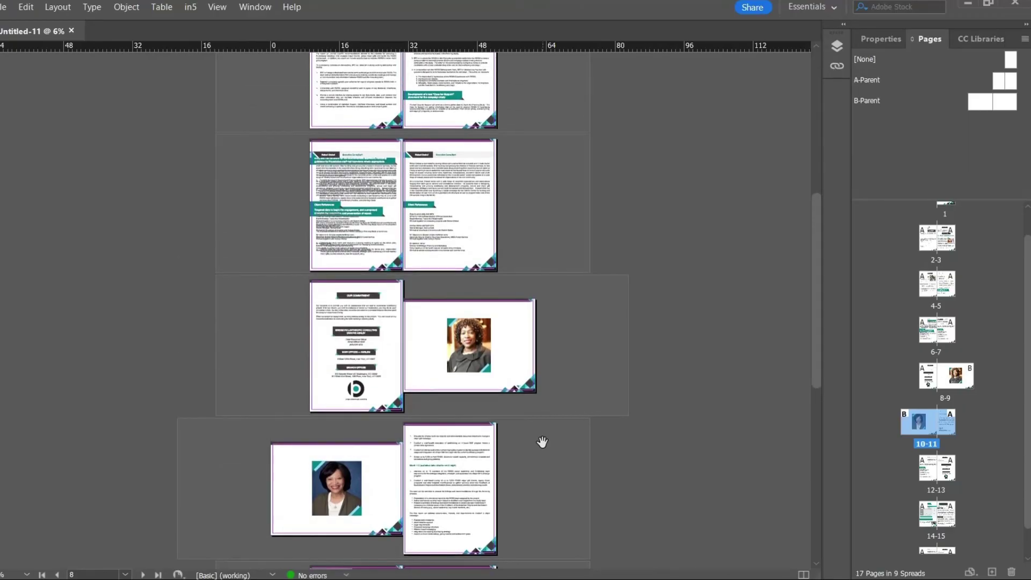